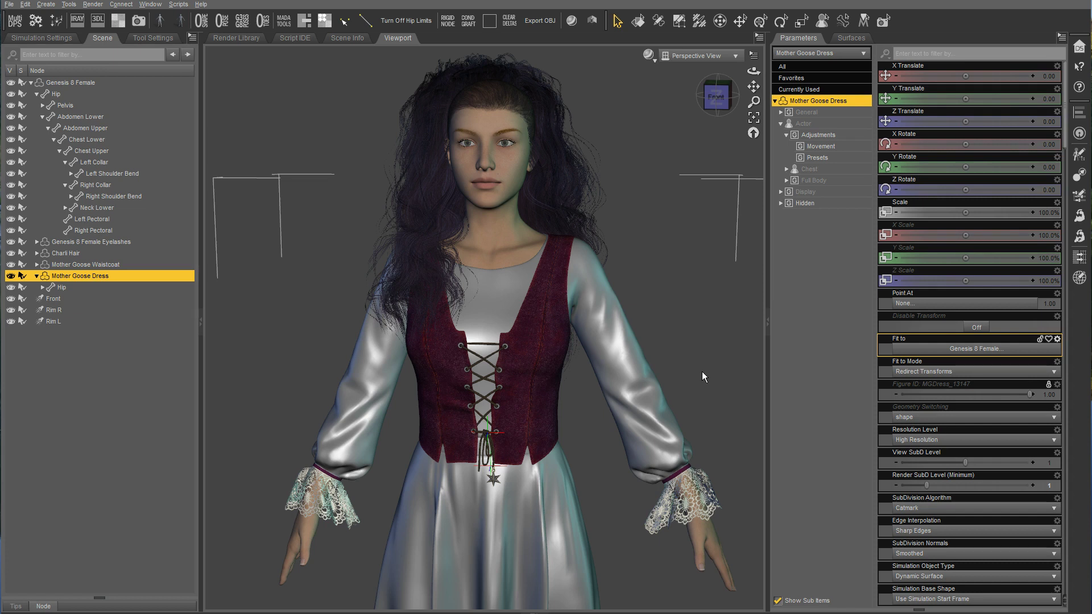
- Open Actor > Adjustments > Presets and toggle Hide Cuffs, Hide Sleeves and Hide Top on and back off
{"action": "left_click", "coordinate": [842, 136]}
{"action": "left_click", "coordinate": [833, 159]}
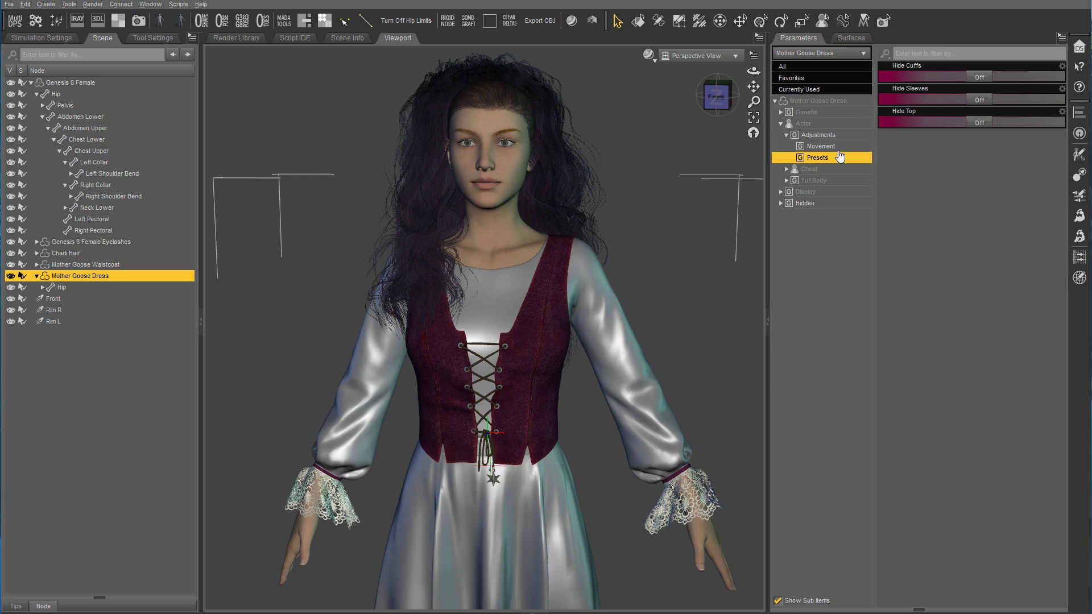
{"action": "left_click", "coordinate": [981, 78]}
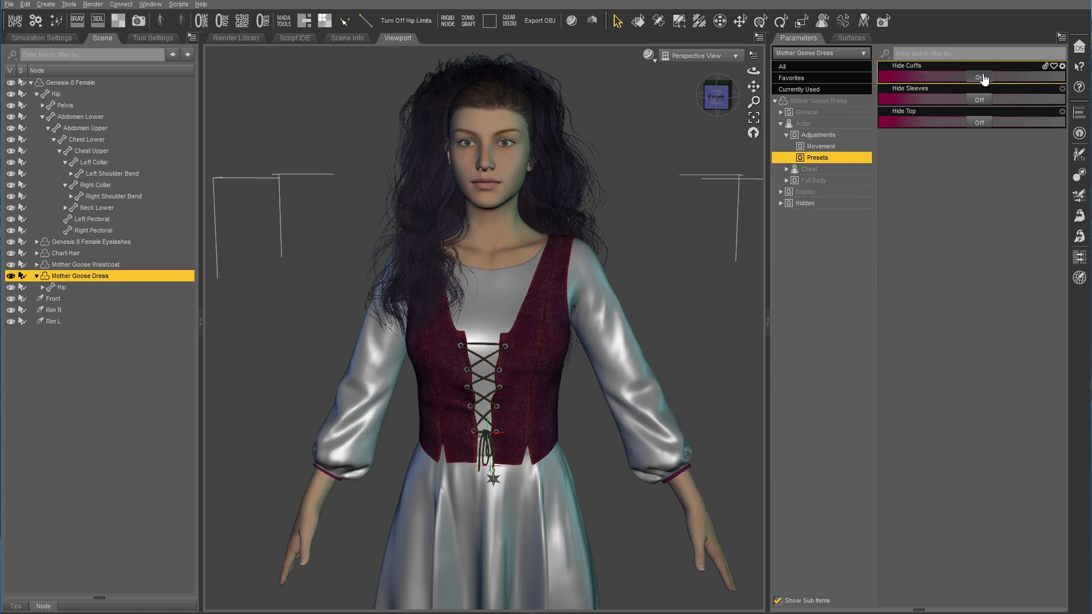
{"action": "left_click", "coordinate": [981, 77]}
{"action": "left_click", "coordinate": [979, 100]}
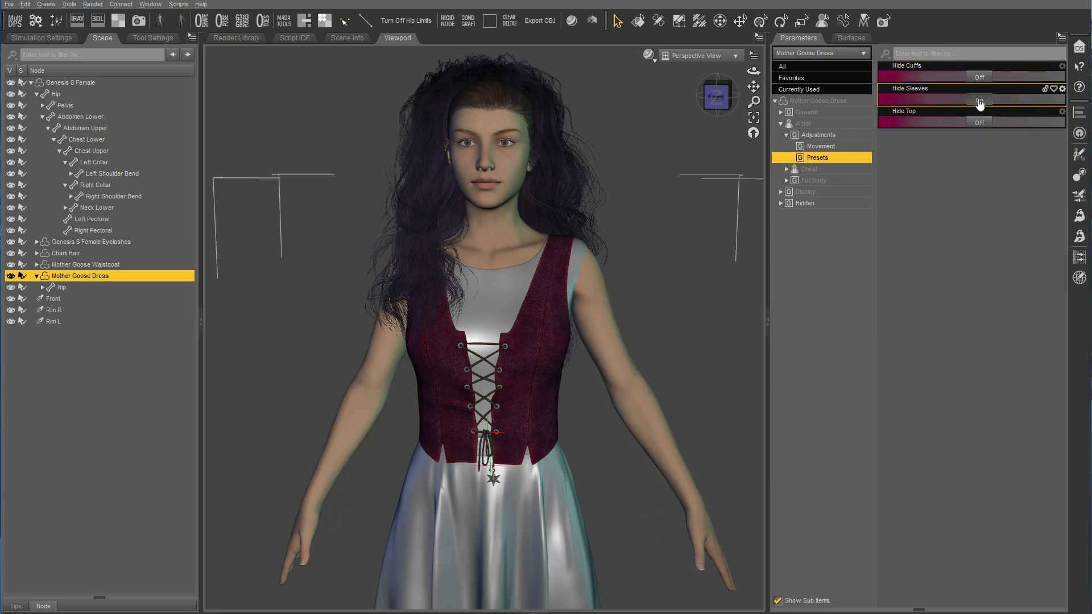
{"action": "left_click", "coordinate": [979, 101]}
{"action": "left_click", "coordinate": [980, 123]}
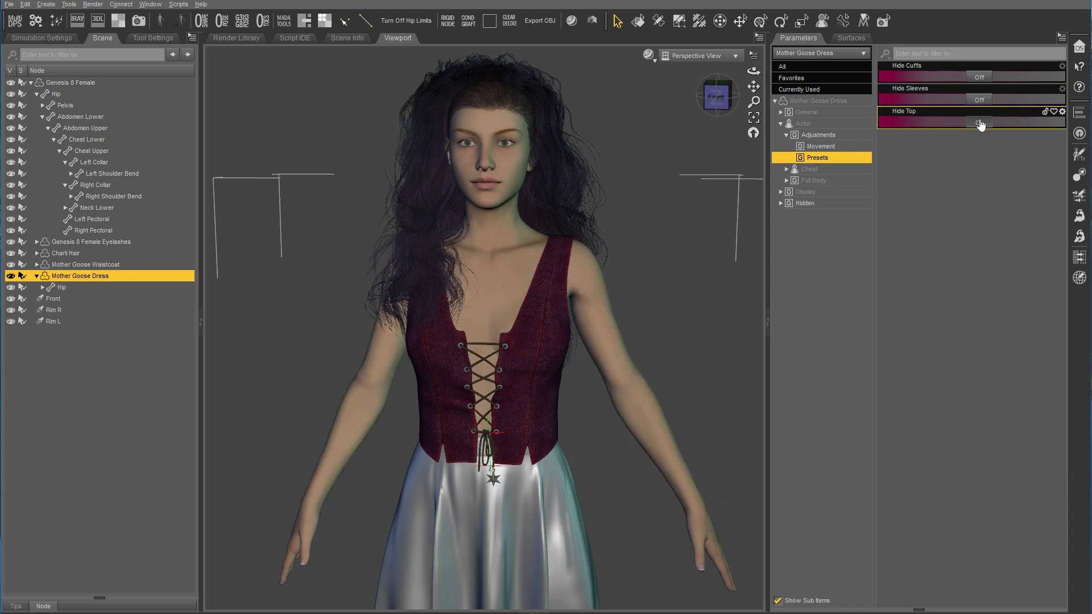
{"action": "left_click", "coordinate": [980, 123]}
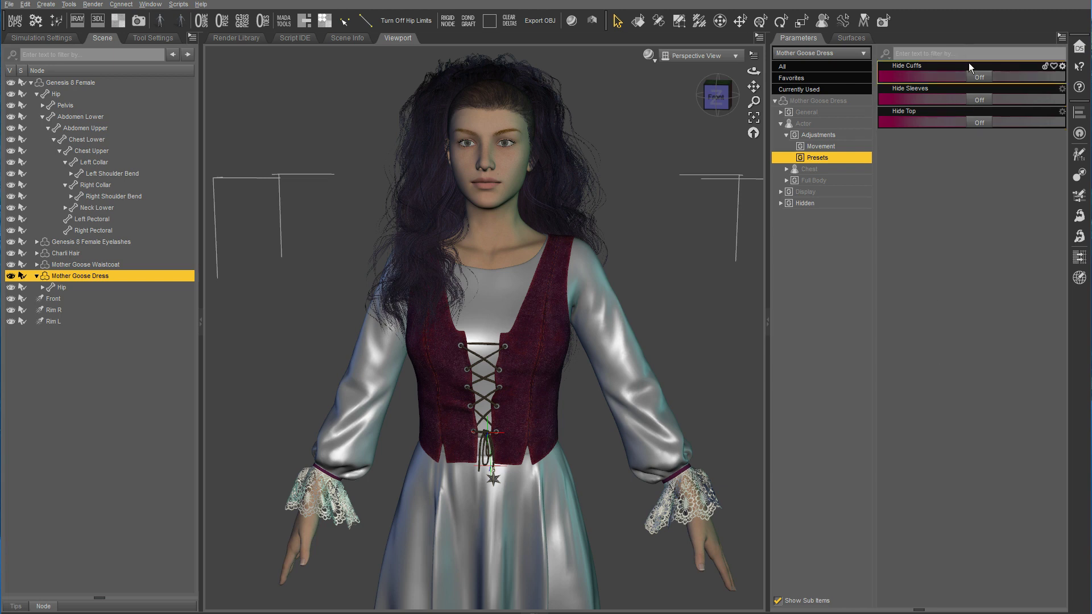
- Turn Hide Sleeves On and check that TightenTopSleeve reads 100% under Currently Used
{"action": "left_click", "coordinate": [978, 102]}
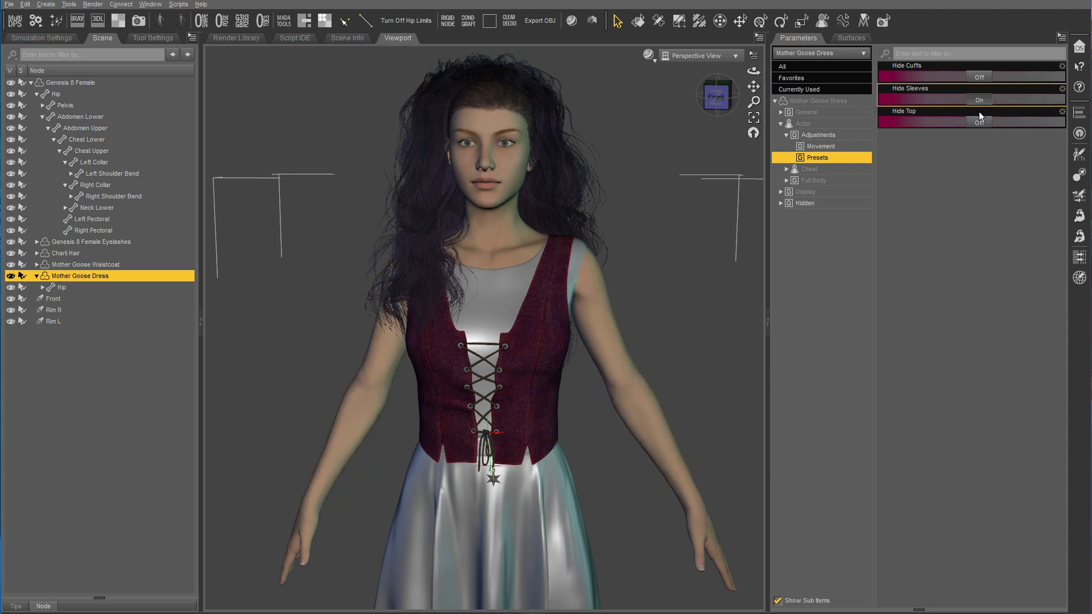
{"action": "left_click", "coordinate": [822, 89]}
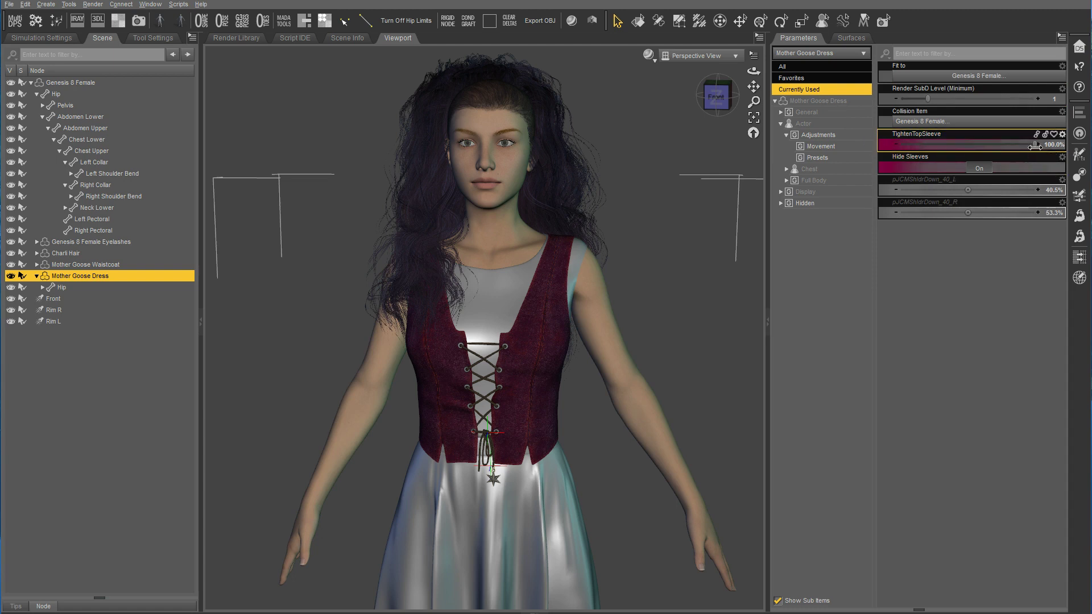
{"action": "mouse_move", "coordinate": [1035, 147]}
{"action": "left_mouse_down"}
{"action": "mouse_move", "coordinate": [818, 158]}
{"action": "mouse_move", "coordinate": [1035, 147]}
{"action": "left_mouse_up"}
- List all of the dress's Actor sliders, turn Hide Sleeves Off, and orbit closer to the figure
{"action": "left_click", "coordinate": [37, 276]}
{"action": "left_click", "coordinate": [803, 124]}
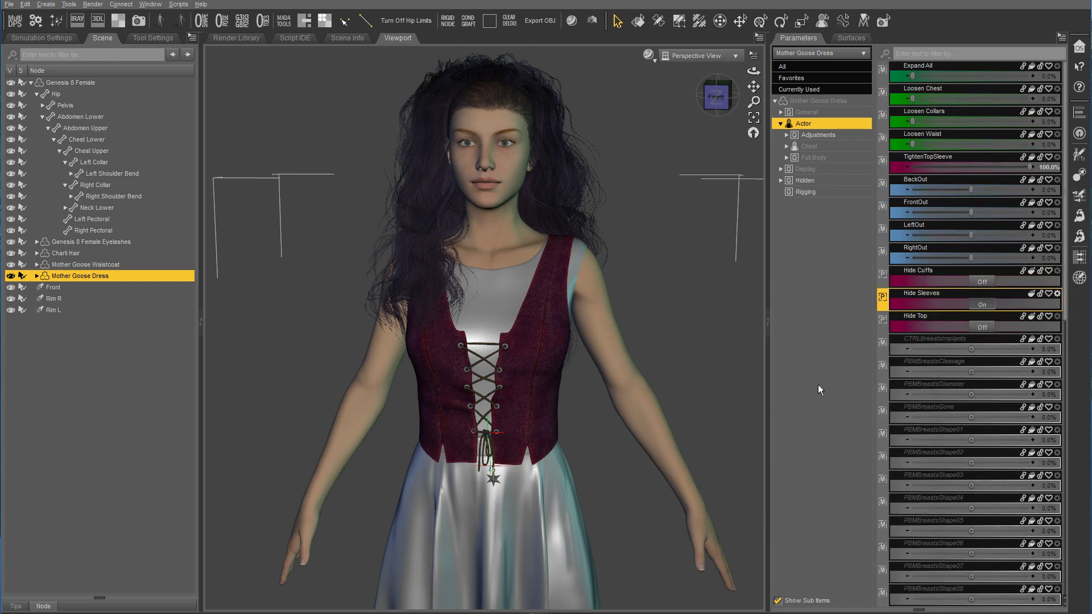
{"action": "left_click", "coordinate": [990, 307]}
{"action": "left_click_drag", "start_coordinate": [699, 325], "coordinate": [720, 339]}
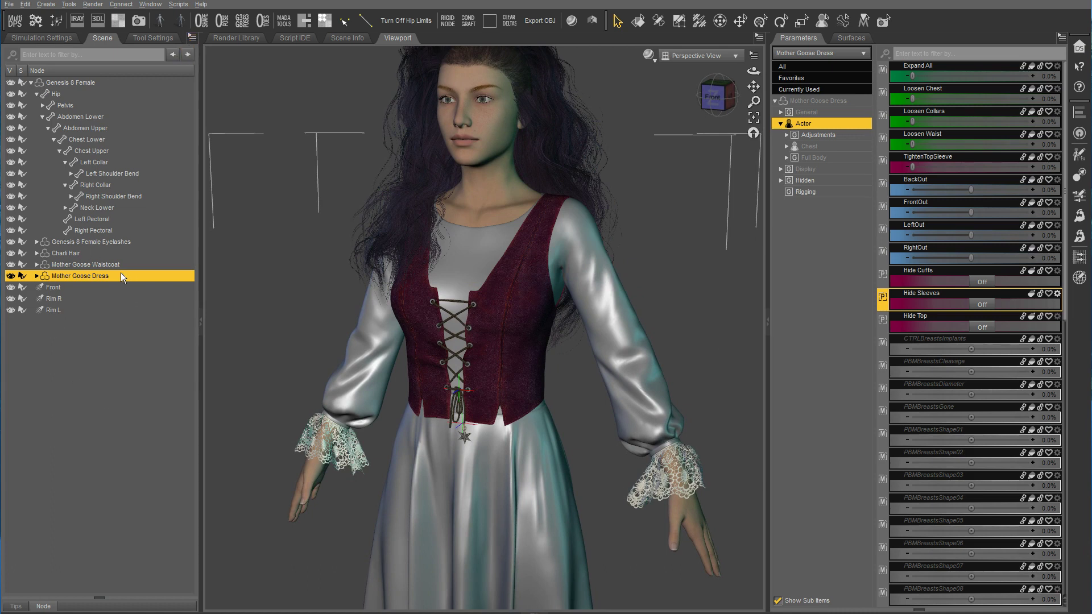
- Add a conditional graft modifier to the dress from Edit > Geometry, naming it 'Hide Sleeves 2'
{"action": "left_click", "coordinate": [192, 37]}
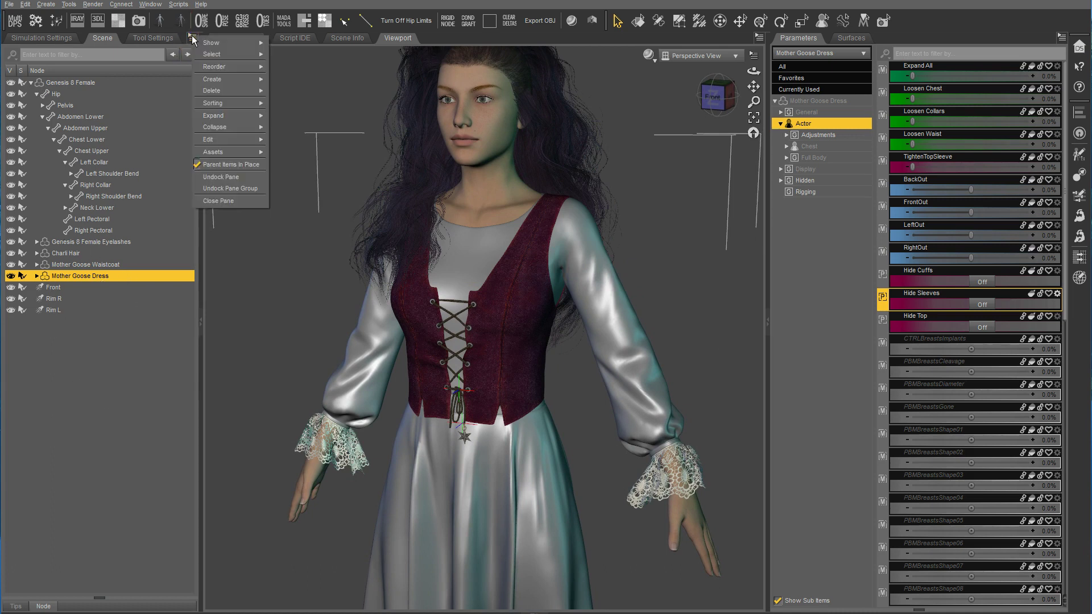
{"action": "mouse_move", "coordinate": [227, 140]}
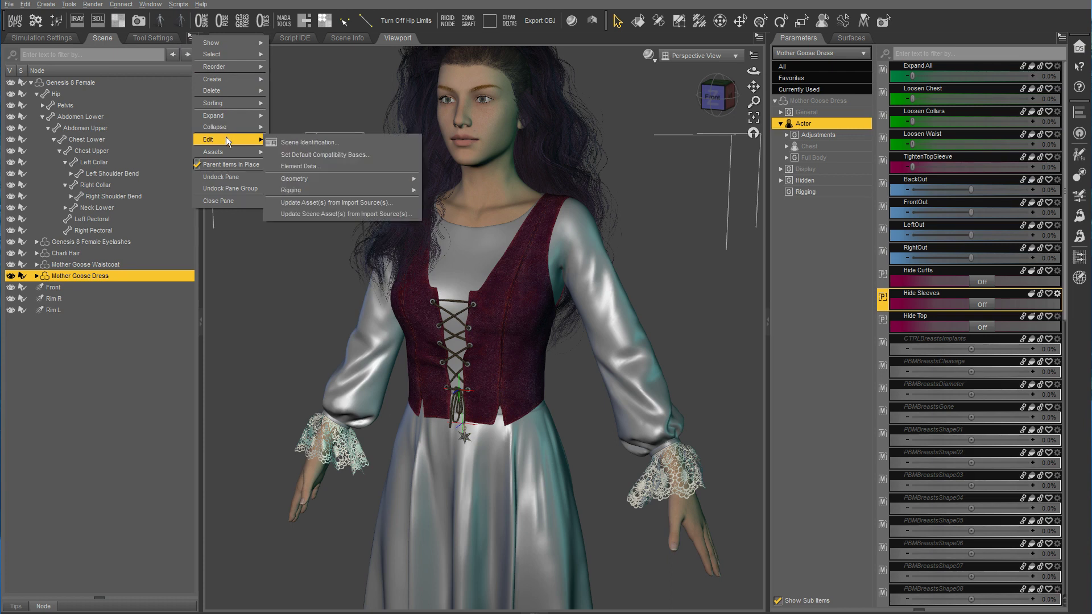
{"action": "mouse_move", "coordinate": [324, 180]}
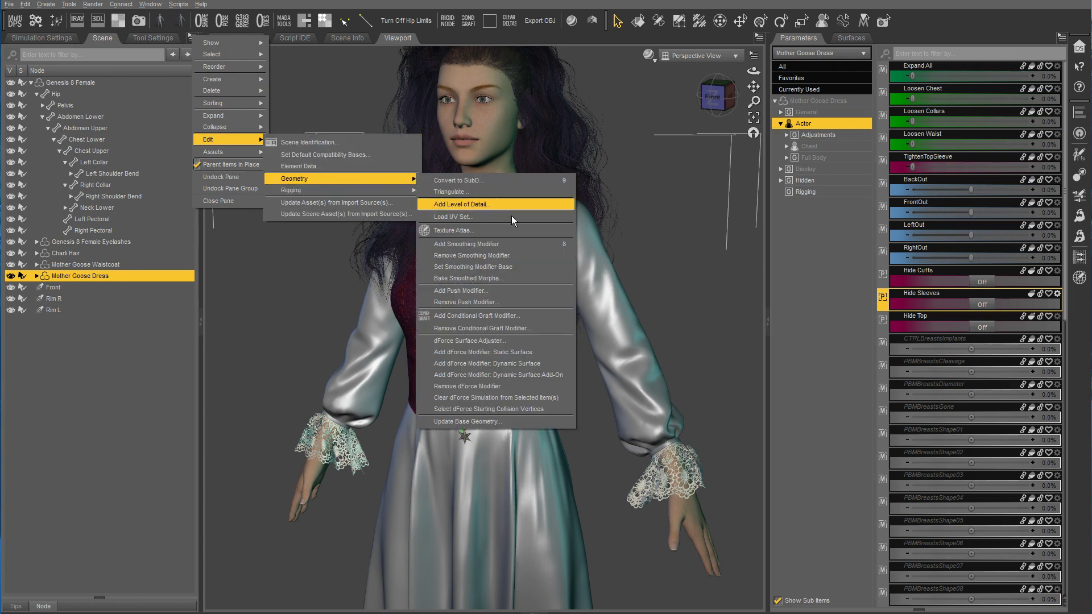
{"action": "left_click", "coordinate": [520, 316]}
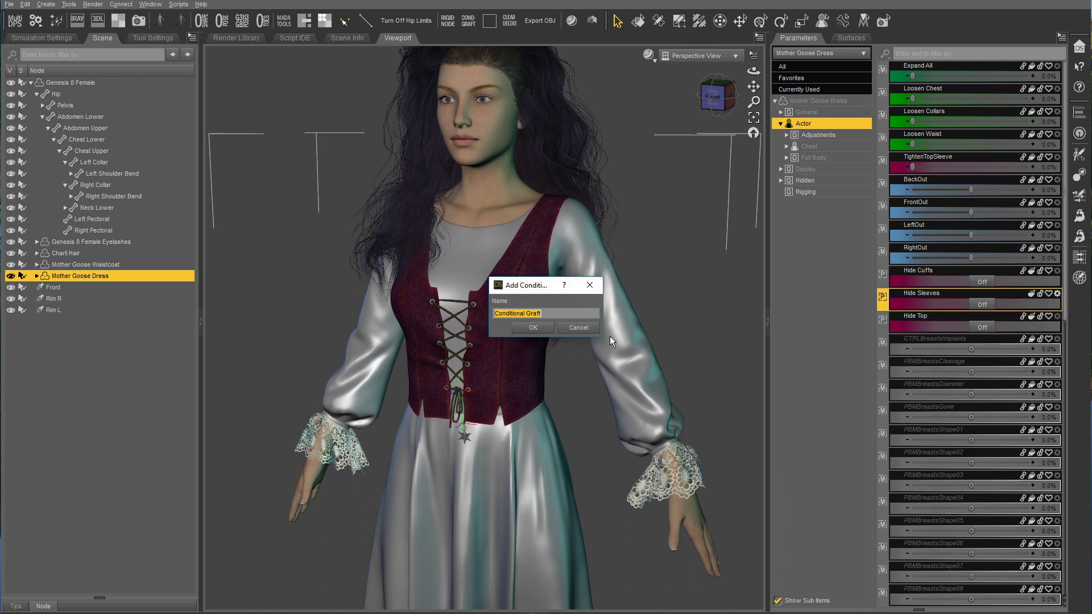
{"action": "type", "text": "S"}
{"action": "key", "text": "BackSpace"}
{"action": "type", "text": "Hide Sleeves 2"}
- Confirm the modifier and show the new Hide Sleeves 2 Enable control under General > Graft
{"action": "left_click", "coordinate": [534, 328]}
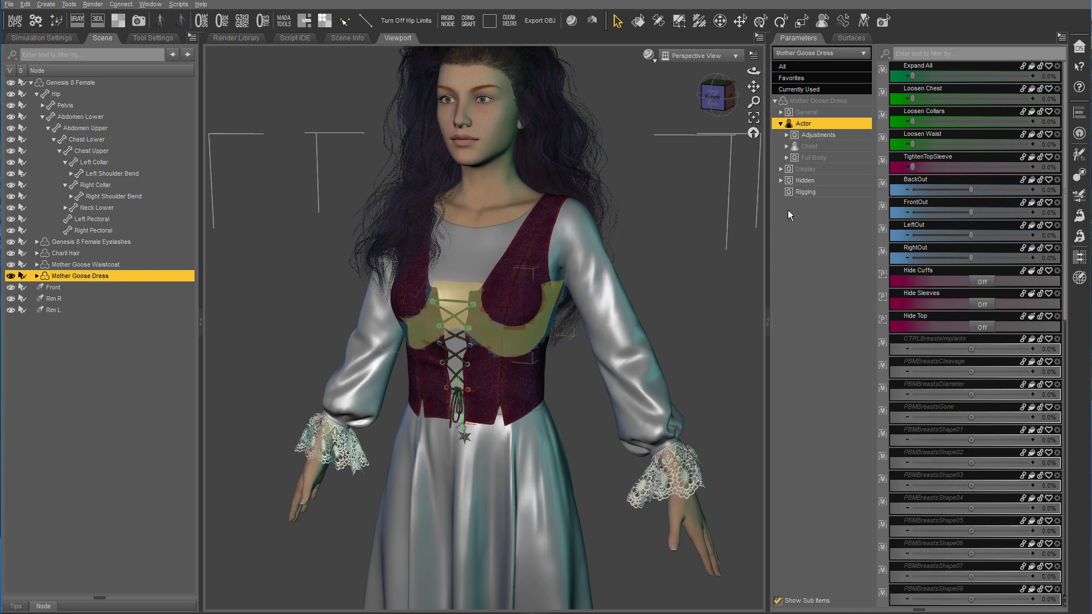
{"action": "left_click", "coordinate": [781, 112]}
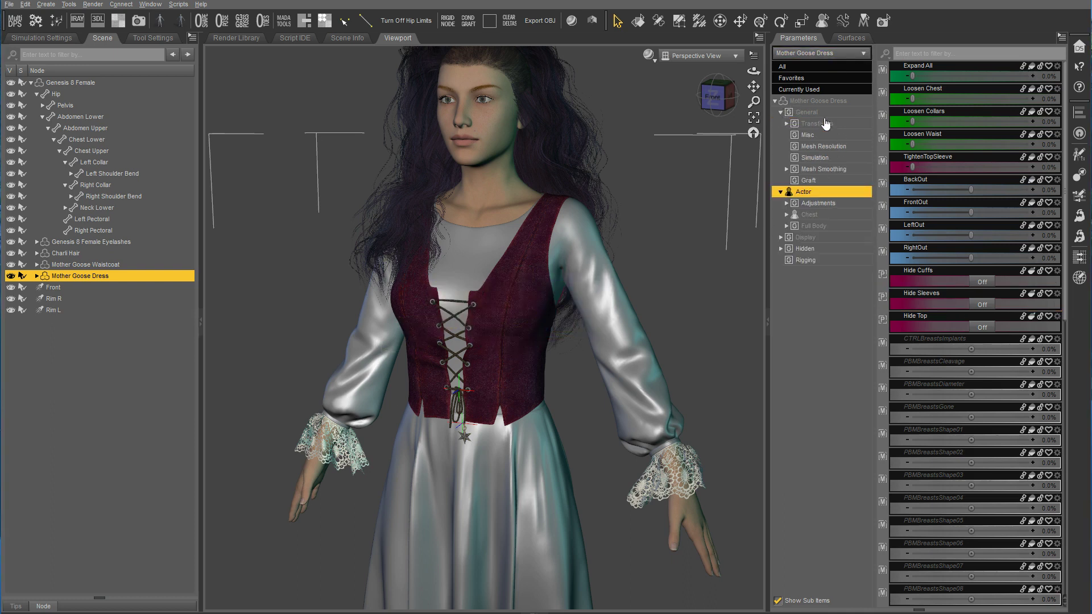
{"action": "left_click", "coordinate": [822, 182]}
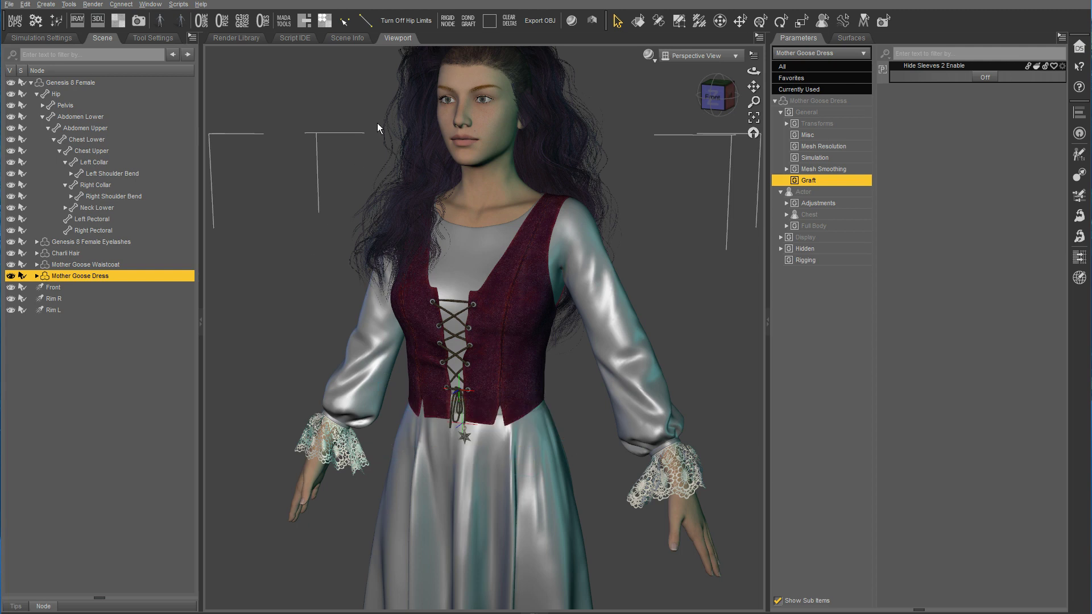
- Activate the Geometry Editor and expand the dress's Surfaces list in Tool Settings
{"action": "left_click", "coordinate": [678, 22]}
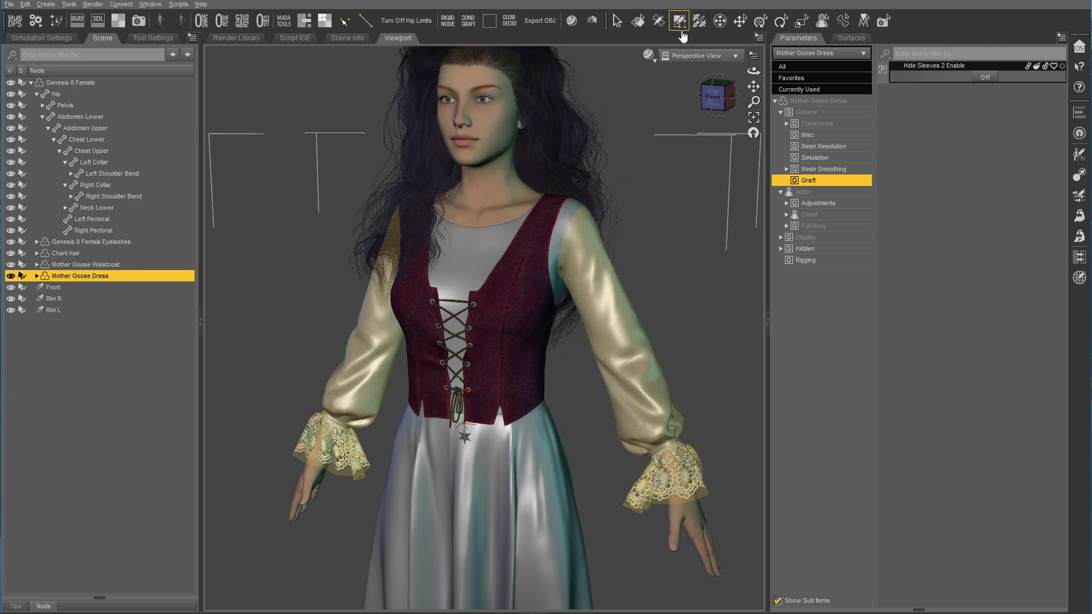
{"action": "left_click", "coordinate": [165, 40]}
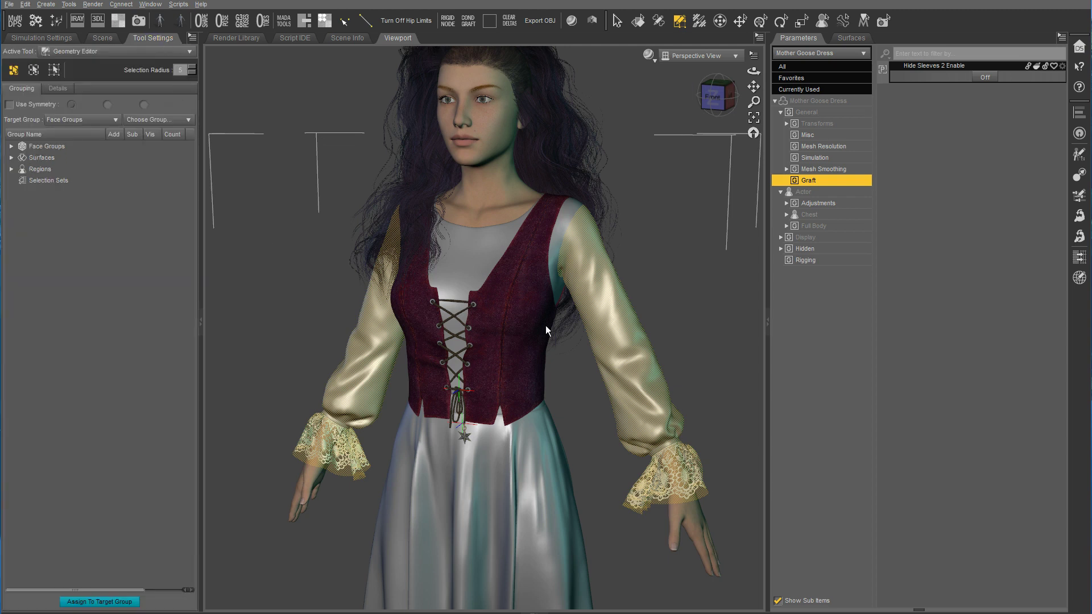
{"action": "left_click", "coordinate": [12, 158]}
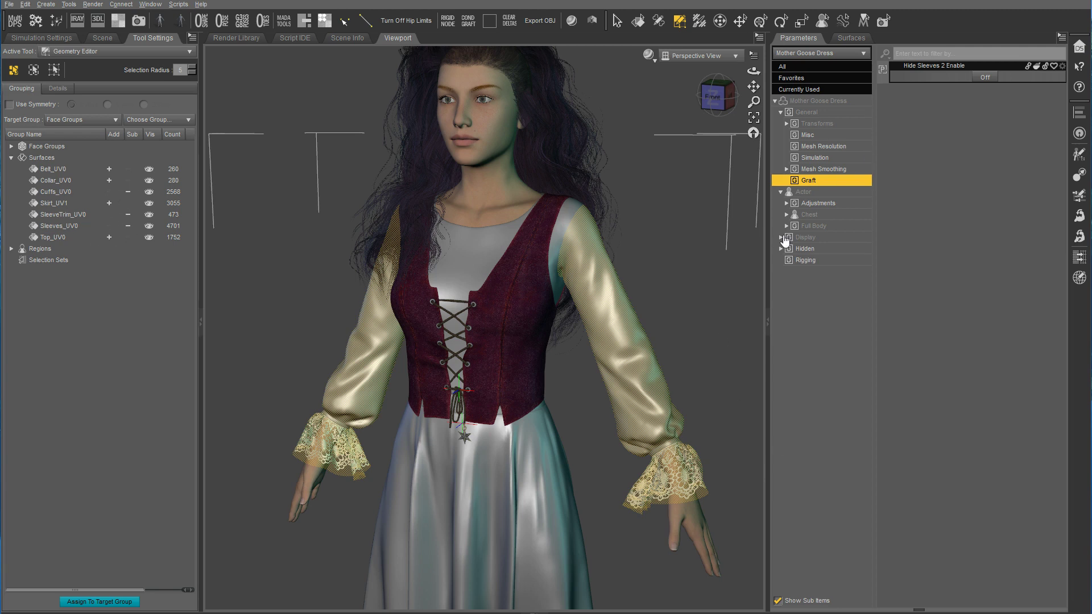
- Set the selected faces as auto-hide faces controlled by Mother Goose Dress : Hide Sleeves 2 Enable
{"action": "right_click", "coordinate": [612, 316]}
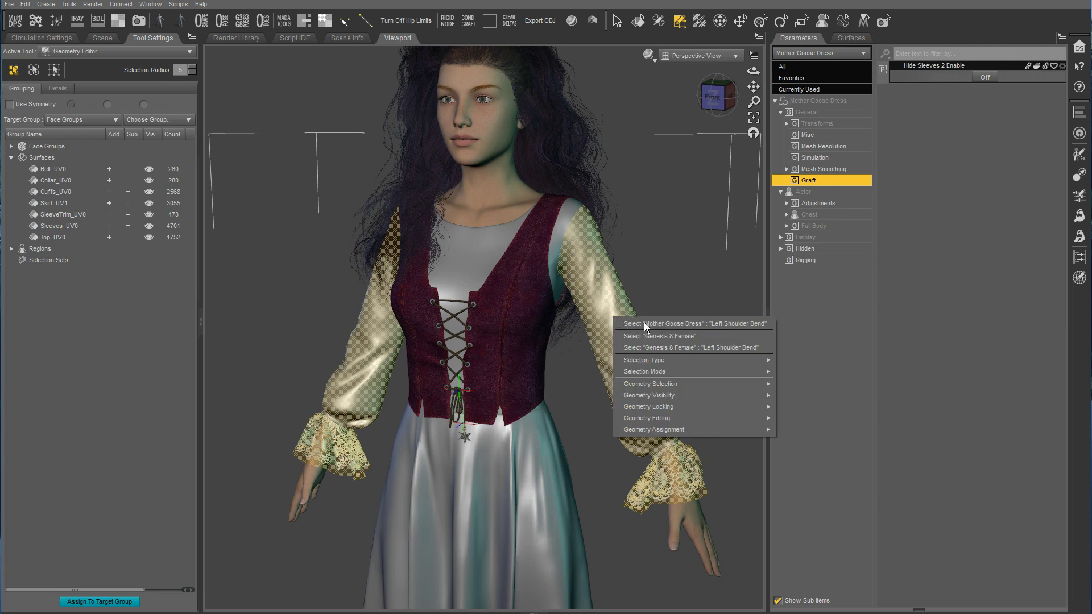
{"action": "mouse_move", "coordinate": [684, 415]}
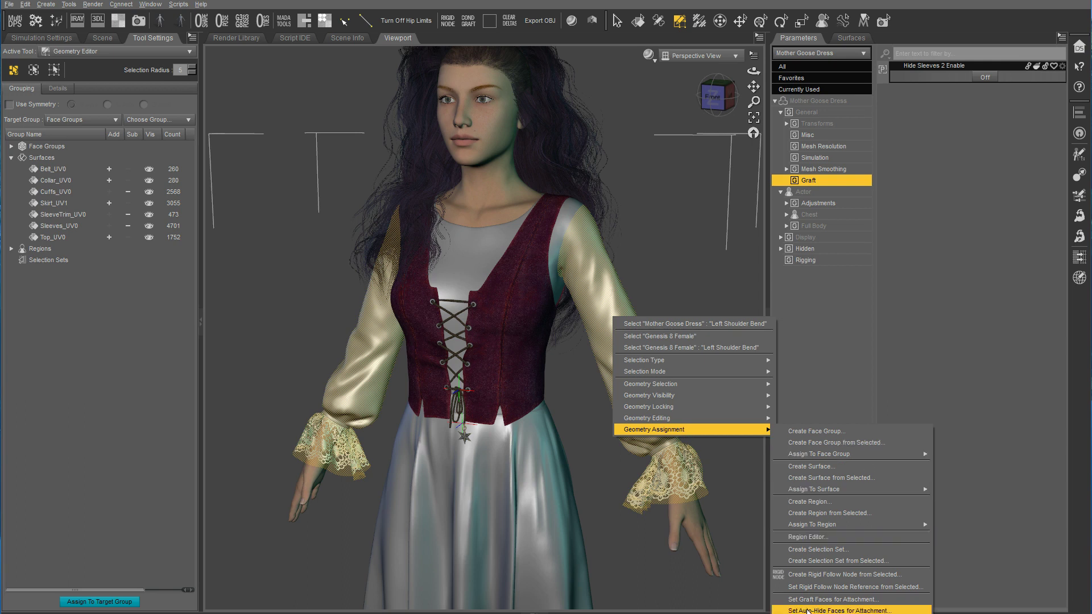
{"action": "left_click", "coordinate": [863, 610]}
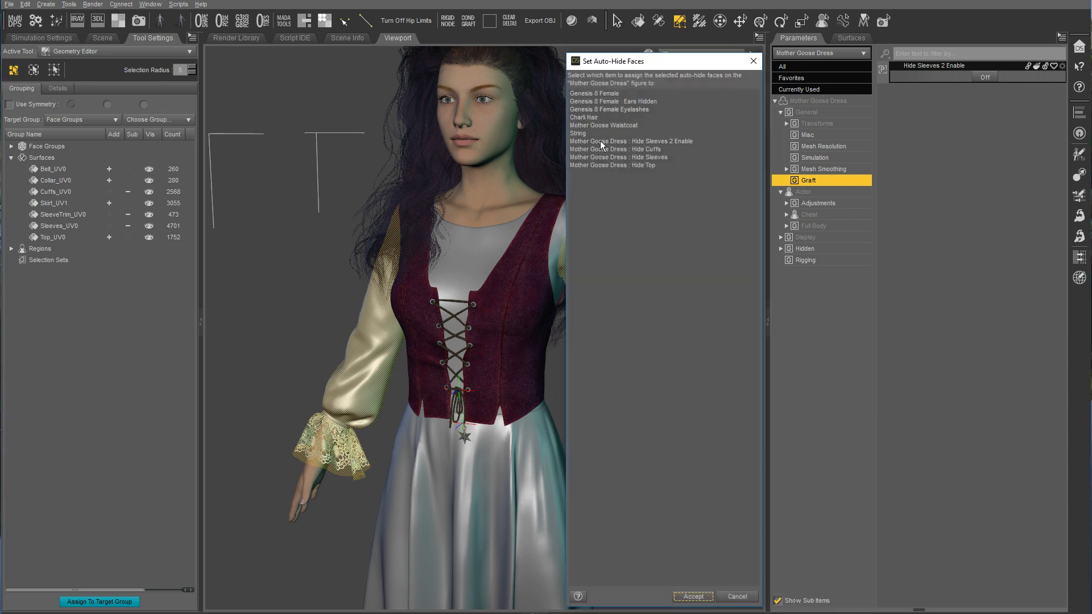
{"action": "left_click", "coordinate": [681, 141]}
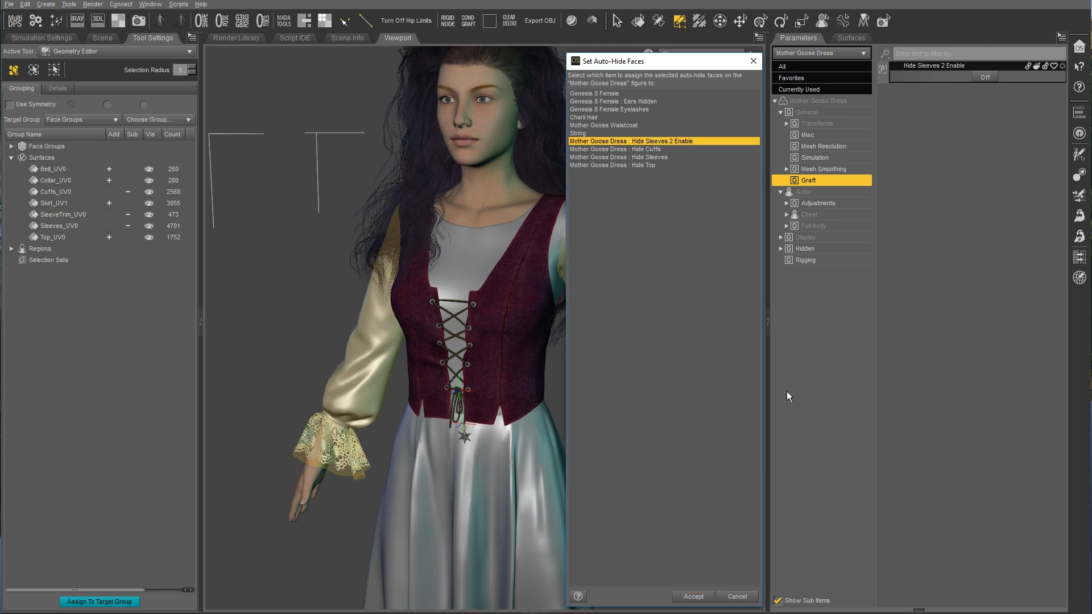
{"action": "left_click", "coordinate": [693, 597]}
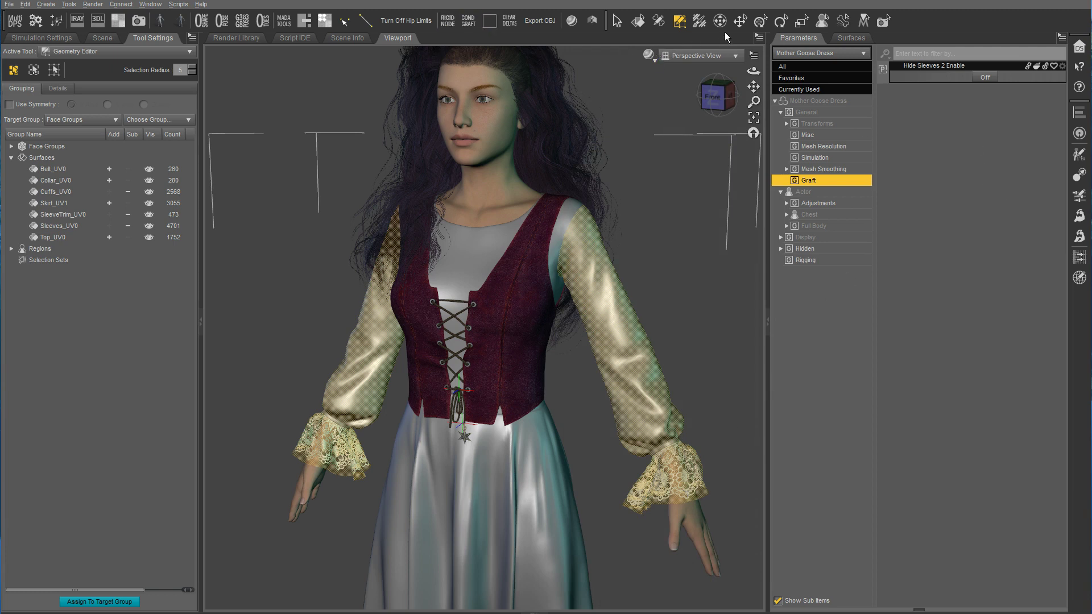
- Return to node selection and test Hide Sleeves 2 Enable, leaving it On with the sleeves hidden
{"action": "left_click", "coordinate": [616, 22]}
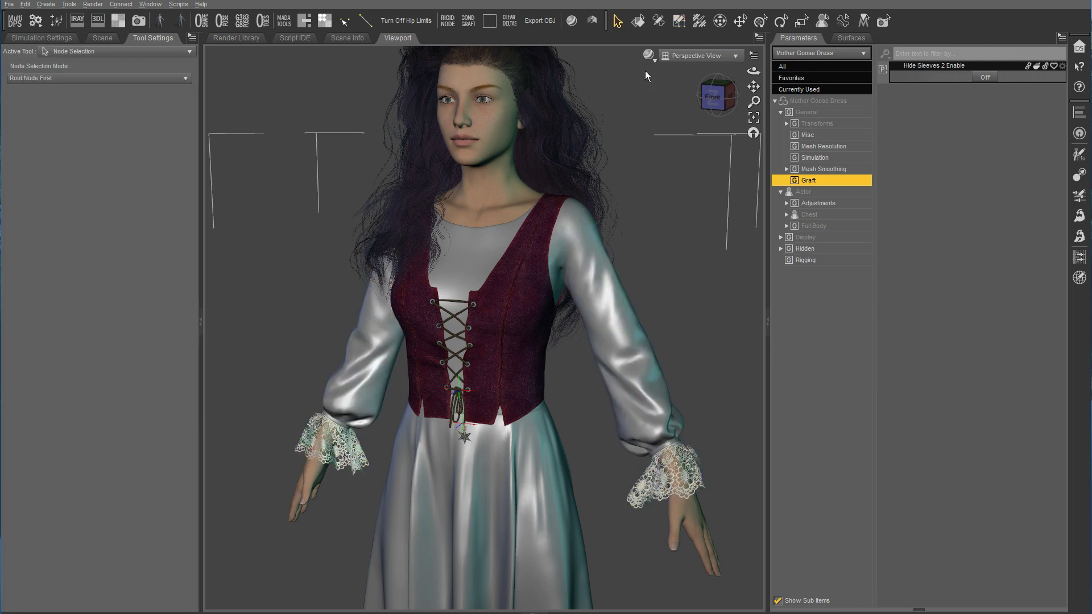
{"action": "left_click", "coordinate": [986, 79]}
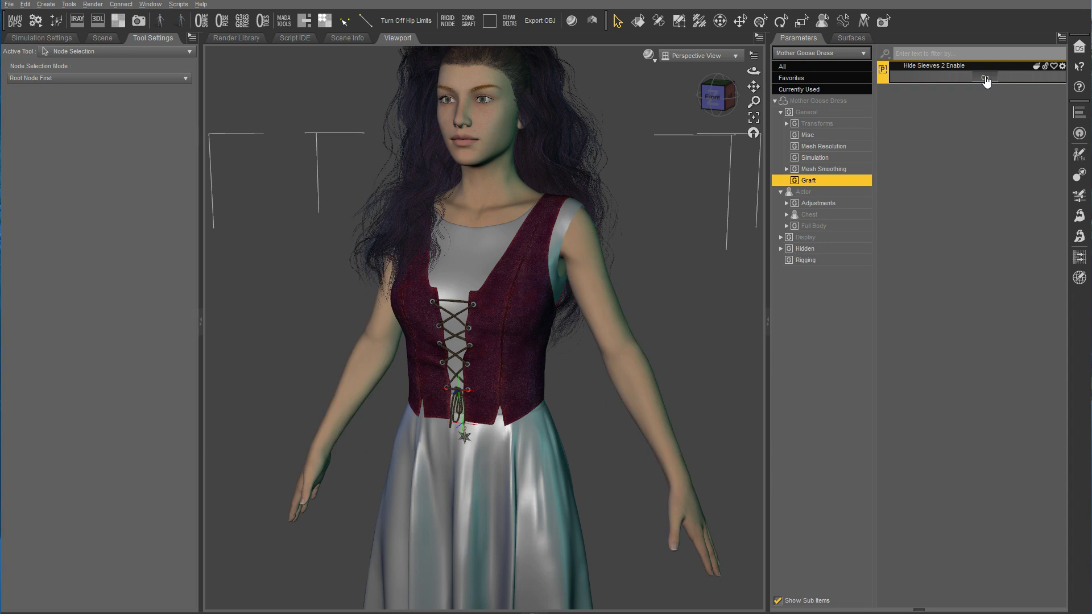
{"action": "left_click", "coordinate": [986, 79]}
{"action": "left_click", "coordinate": [985, 79]}
{"action": "left_click", "coordinate": [985, 80]}
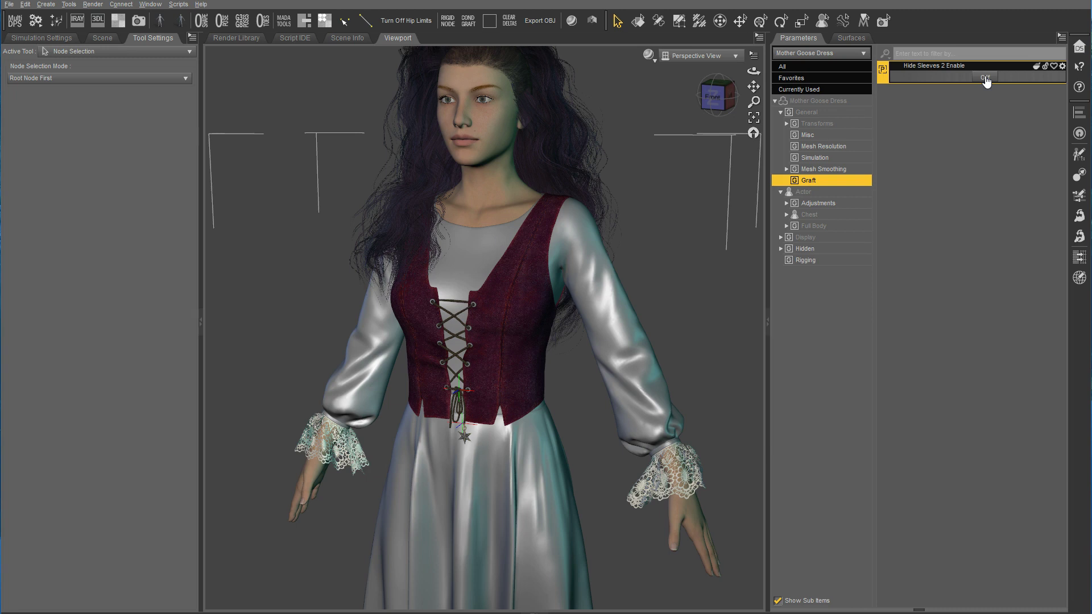
{"action": "left_click", "coordinate": [985, 80]}
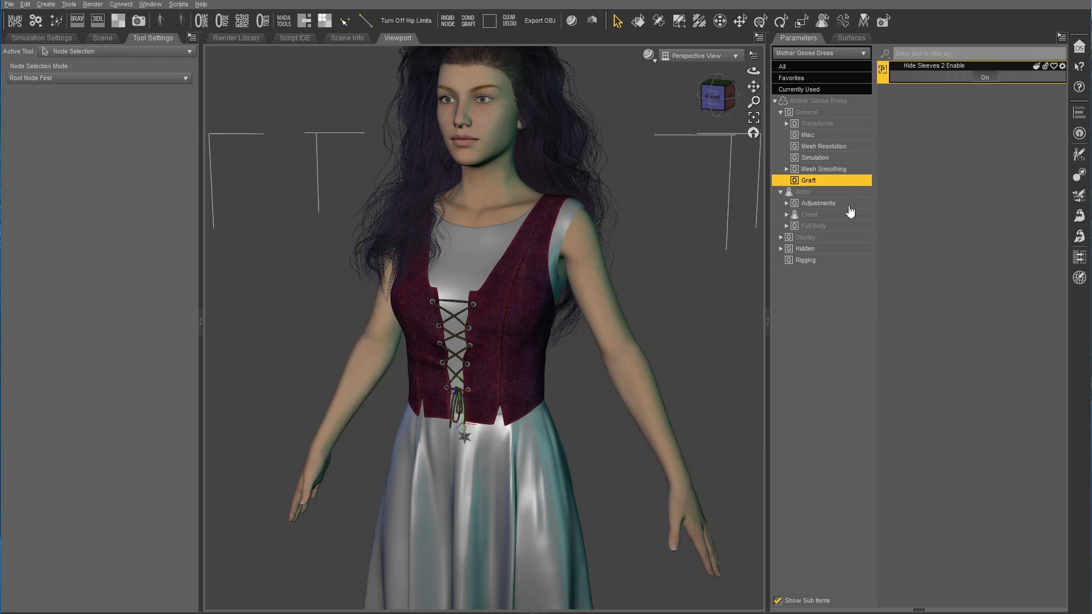
- Raise TightenTopSleeve to 100% in Adjustments, then bring up Hide Sleeves 2 Enable's actions in Graft
{"action": "left_click", "coordinate": [829, 203]}
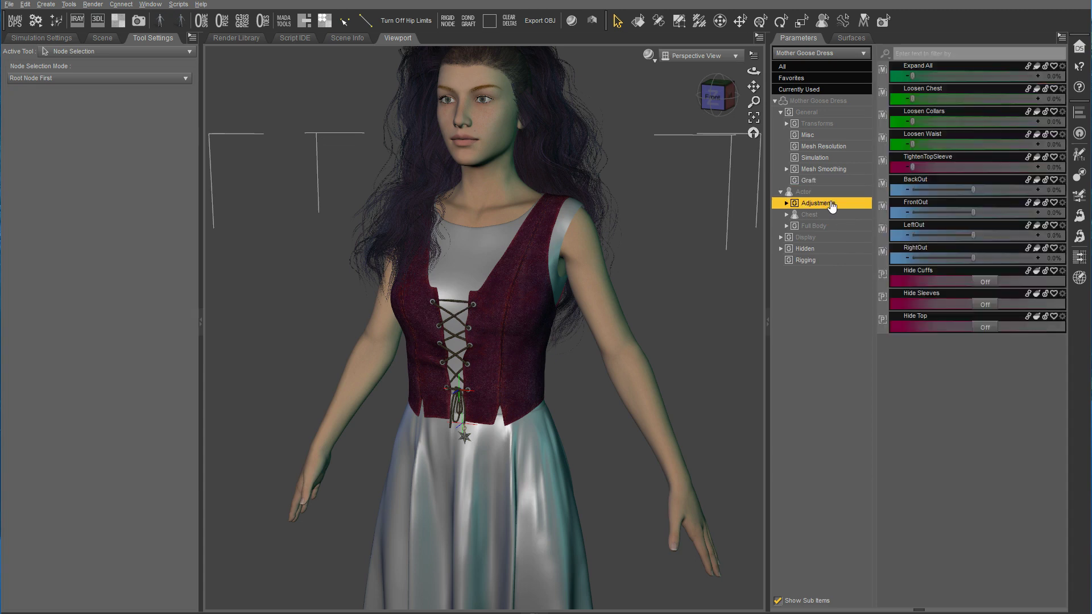
{"action": "left_click_drag", "start_coordinate": [913, 169], "coordinate": [1035, 167]}
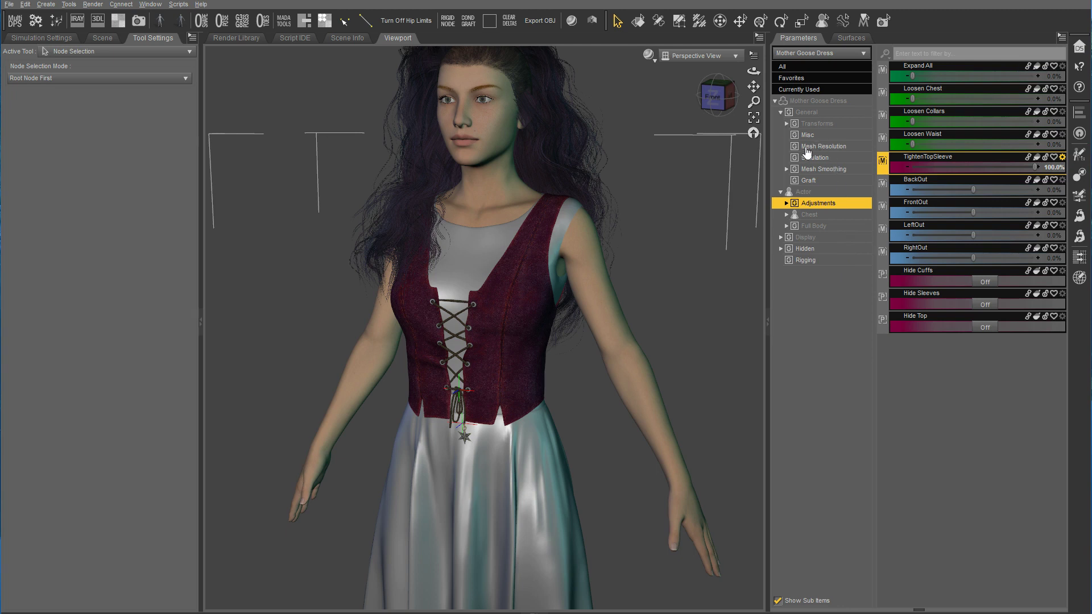
{"action": "left_click", "coordinate": [812, 180]}
{"action": "left_click", "coordinate": [881, 71]}
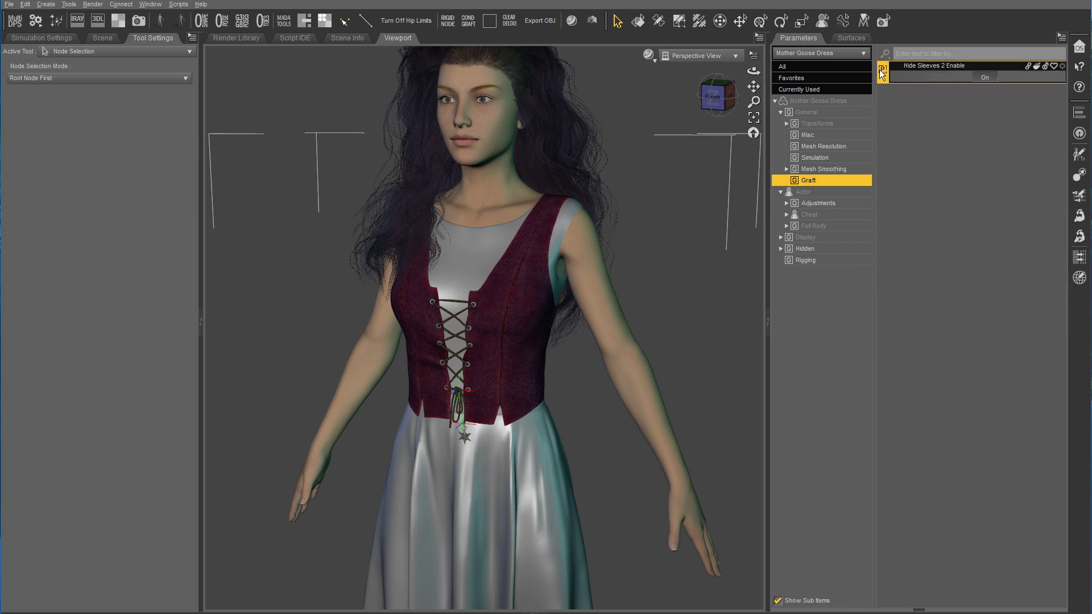
{"action": "right_click", "coordinate": [883, 72]}
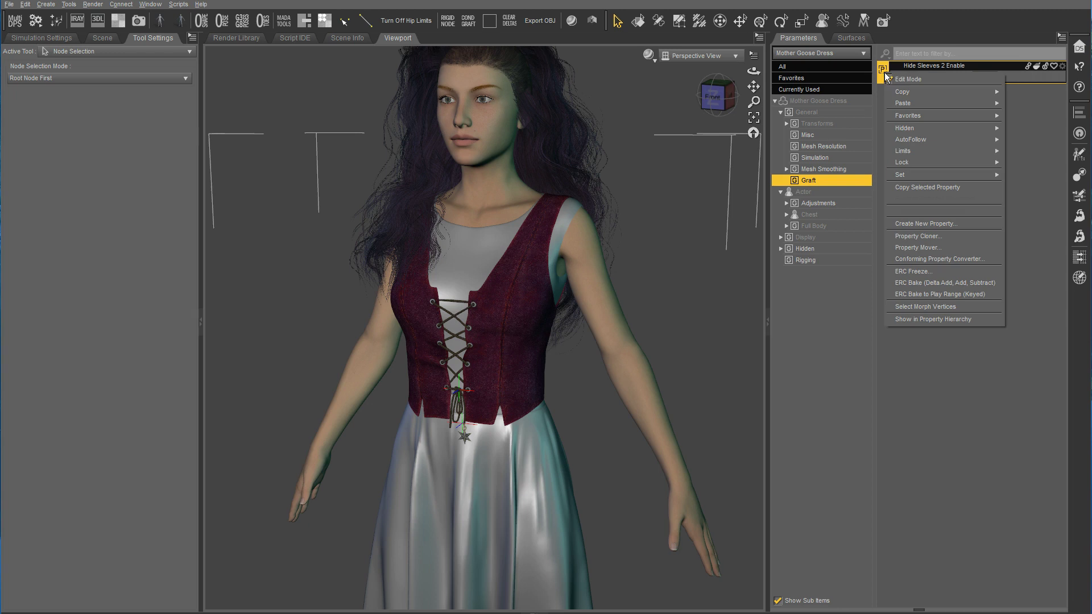
- Start an ERC Freeze for Hide Sleeves 2 Enable and leave only TightenTopSleeve checked
{"action": "left_click", "coordinate": [909, 271]}
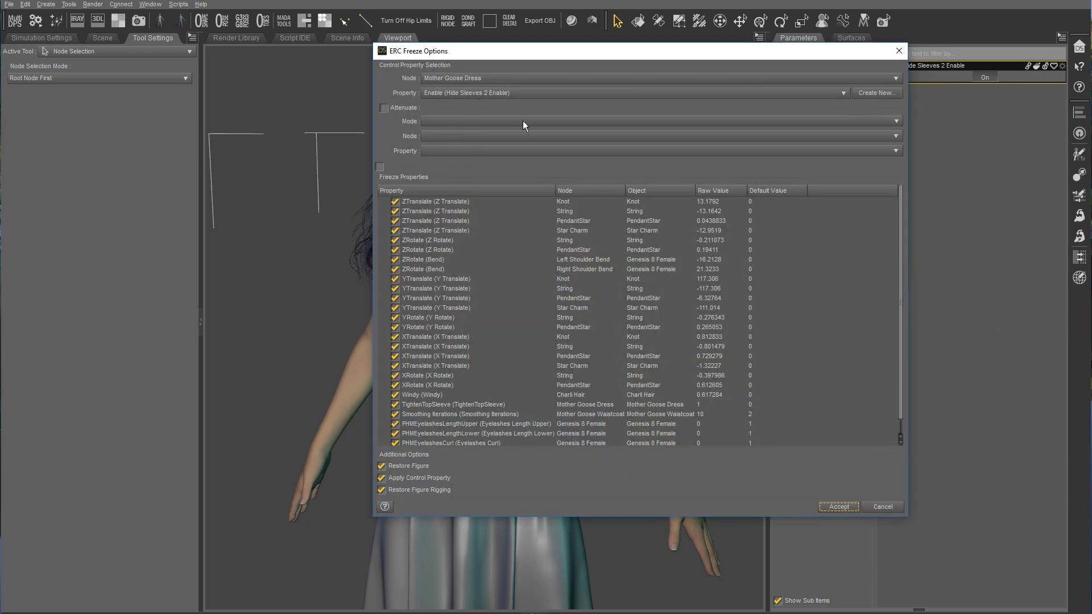
{"action": "left_click_drag", "start_coordinate": [581, 50], "coordinate": [700, 10]}
{"action": "left_click", "coordinate": [567, 158]}
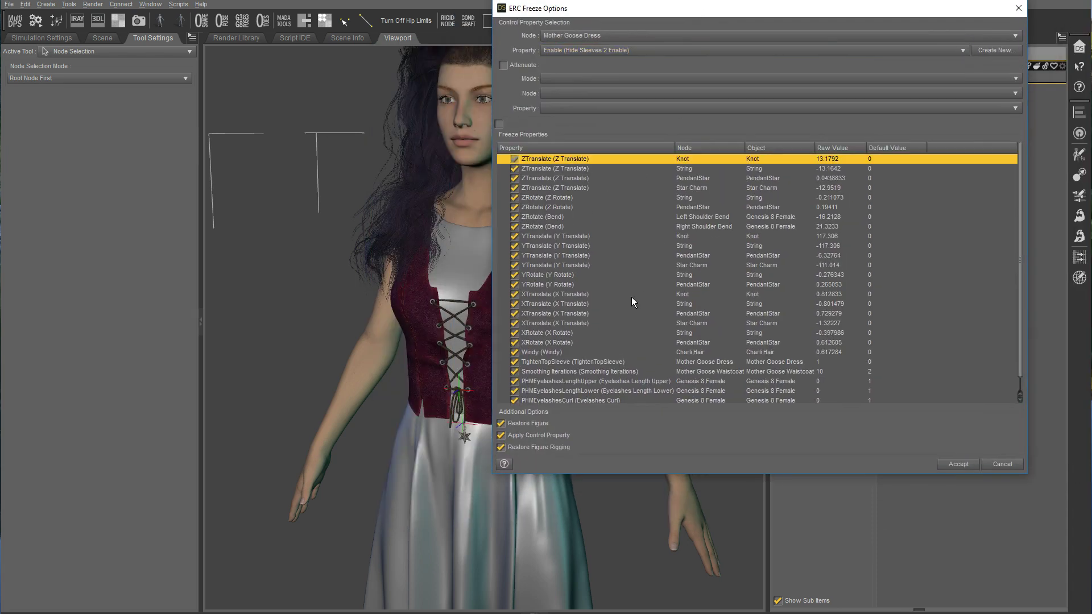
{"action": "scroll", "coordinate": [625, 319], "scroll_direction": "down", "scroll_amount": 1}
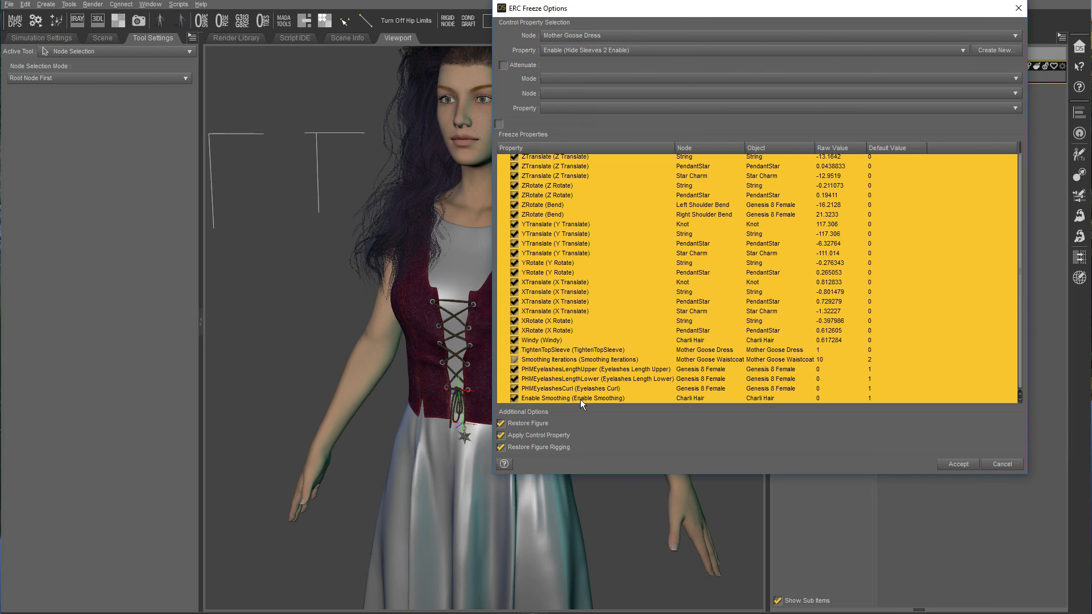
{"action": "key", "text": "space"}
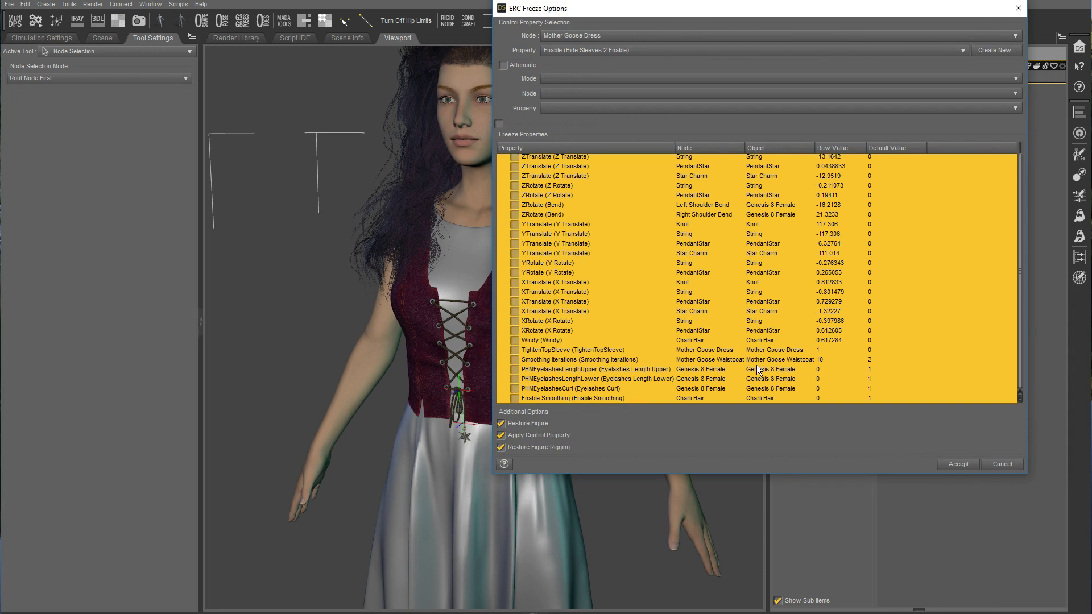
{"action": "left_click", "coordinate": [514, 349]}
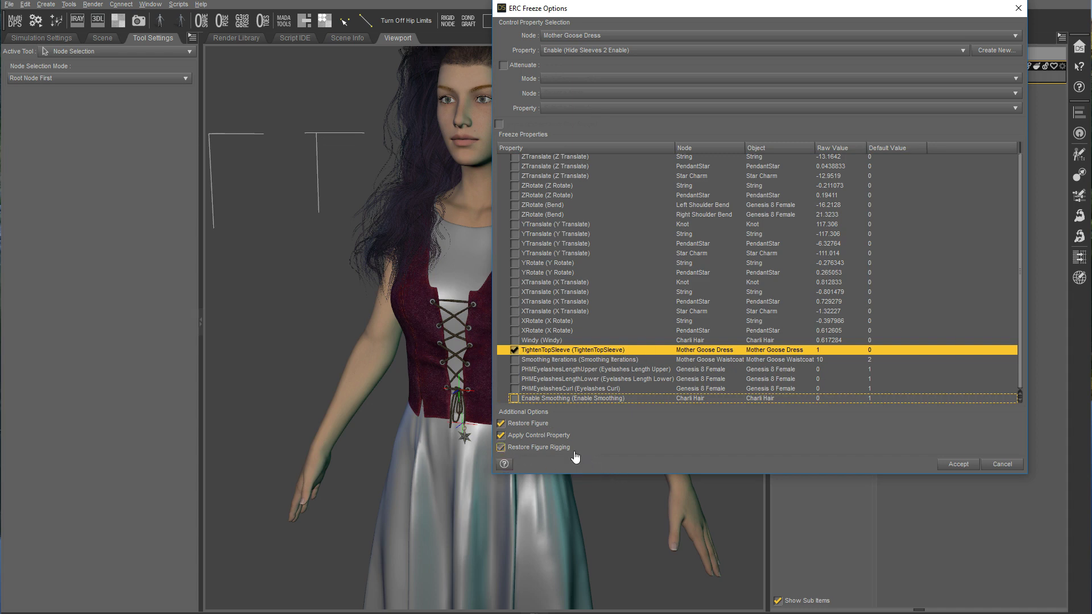
- Uncheck Restore Figure Rigging, Apply Control Property and Restore Figure, then accept the freeze
{"action": "left_click", "coordinate": [501, 448]}
{"action": "left_click", "coordinate": [501, 435]}
{"action": "left_click", "coordinate": [501, 423]}
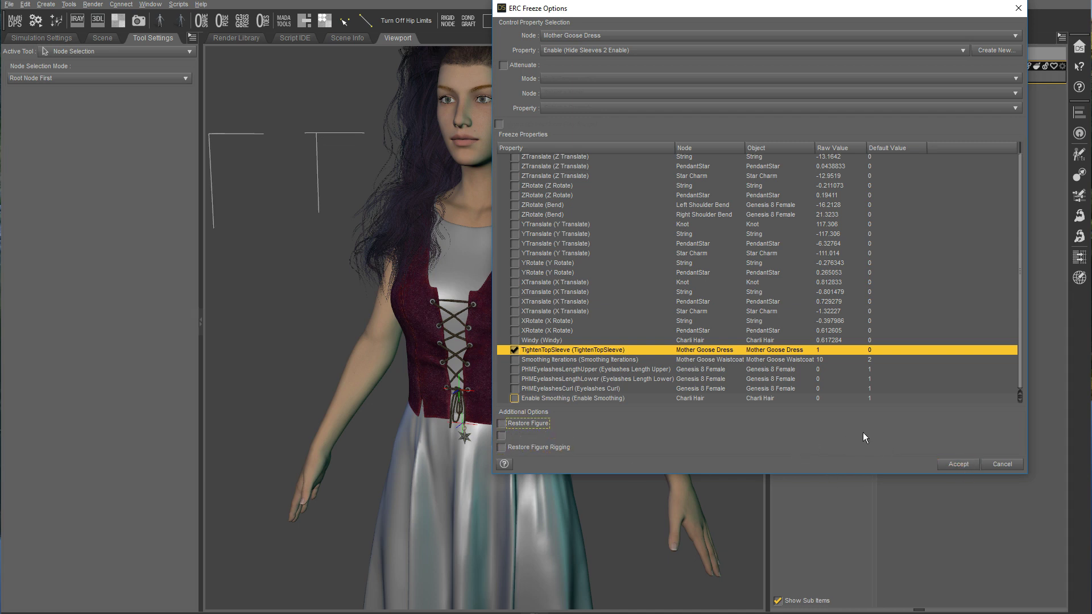
{"action": "left_click", "coordinate": [949, 464]}
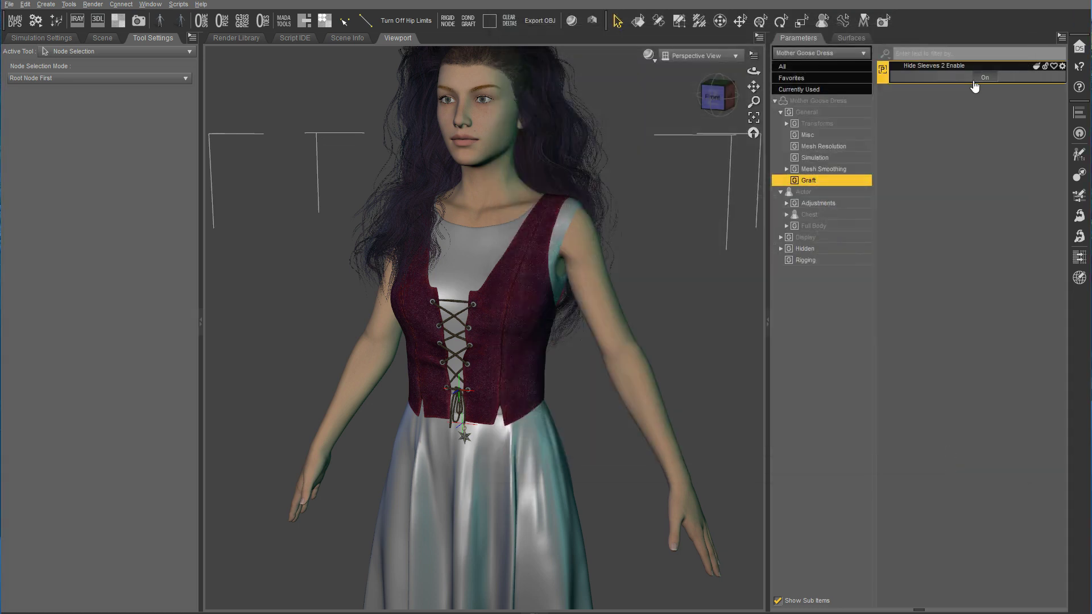
- Toggle Hide Sleeves 2 Enable on and off to confirm it hides the sleeves
{"action": "left_click", "coordinate": [984, 78]}
{"action": "left_click", "coordinate": [983, 79]}
{"action": "left_click", "coordinate": [984, 79]}
{"action": "left_click", "coordinate": [814, 91]}
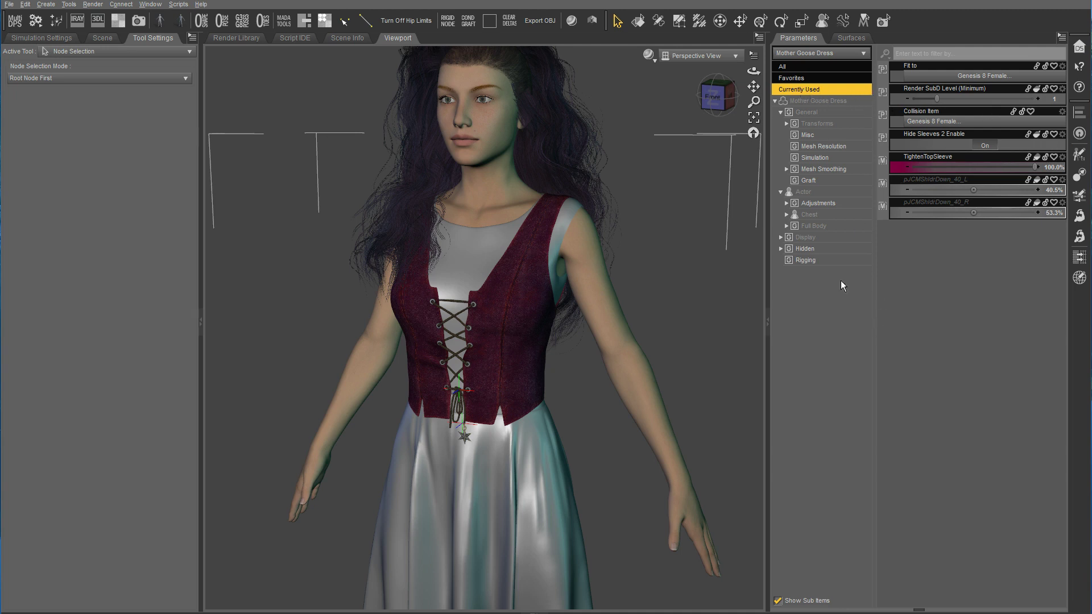
- Browse Adjustments, Graft and Currently Used, switching Hide Sleeves 2 Enable Off to show the sleeves
{"action": "left_click", "coordinate": [830, 205]}
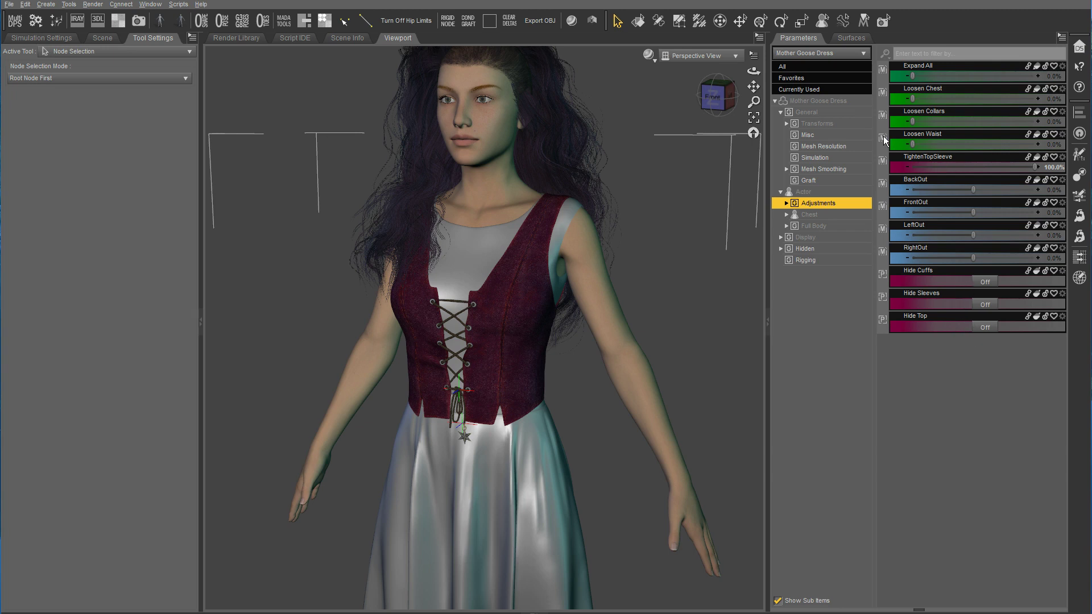
{"action": "left_click", "coordinate": [826, 181]}
{"action": "left_click", "coordinate": [991, 78]}
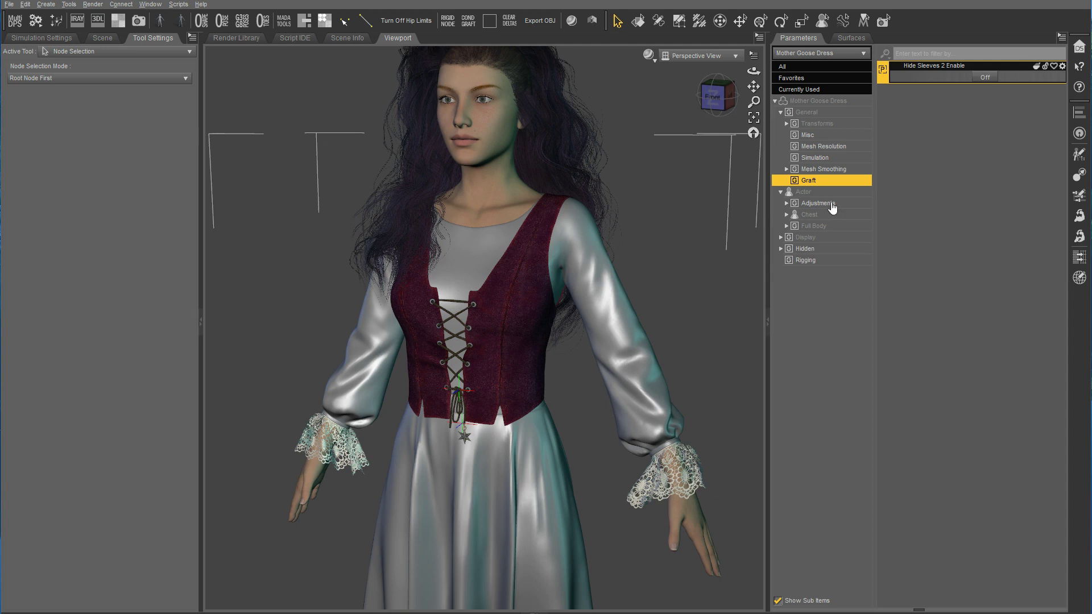
{"action": "left_click", "coordinate": [830, 92]}
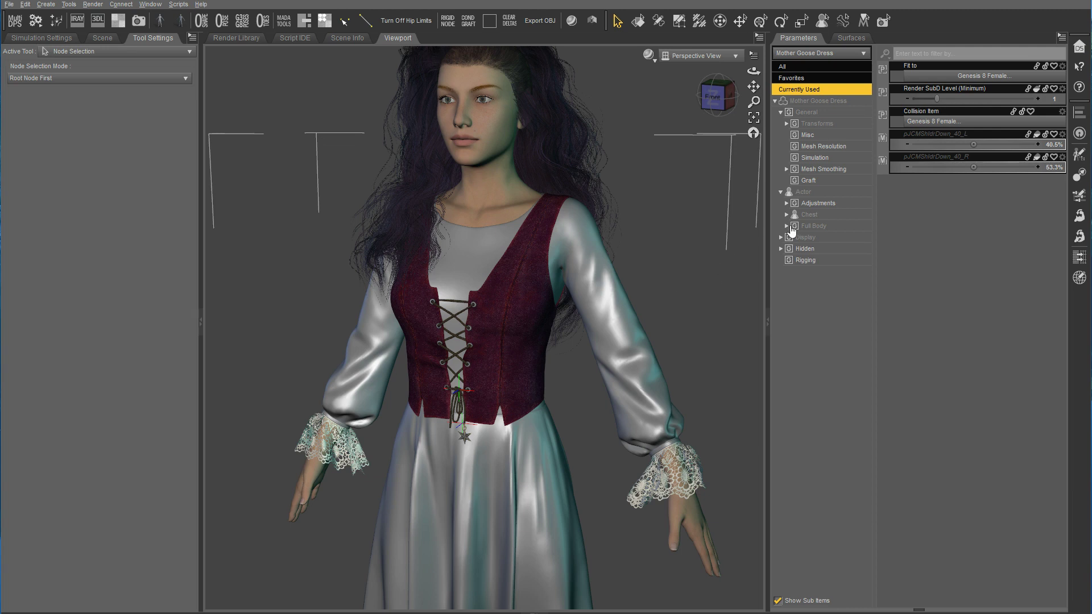
{"action": "left_click", "coordinate": [812, 181]}
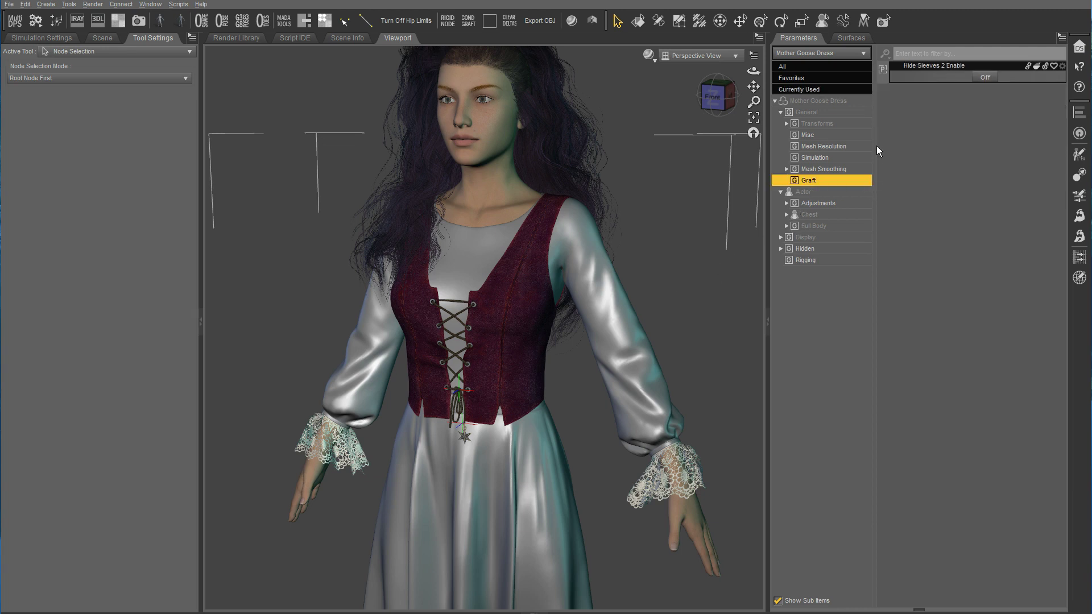
{"action": "left_click", "coordinate": [786, 203]}
- Drag Hide Sleeves 2 Enable toward another group and open Actor > Adjustments > Presets
{"action": "left_click_drag", "start_coordinate": [889, 75], "coordinate": [847, 229]}
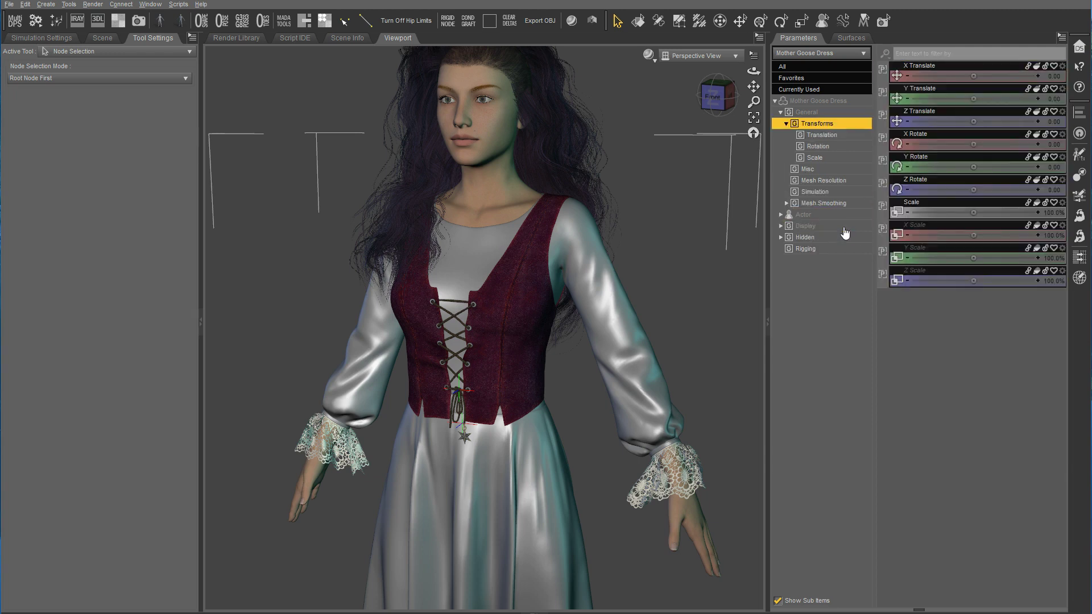
{"action": "left_click", "coordinate": [780, 214]}
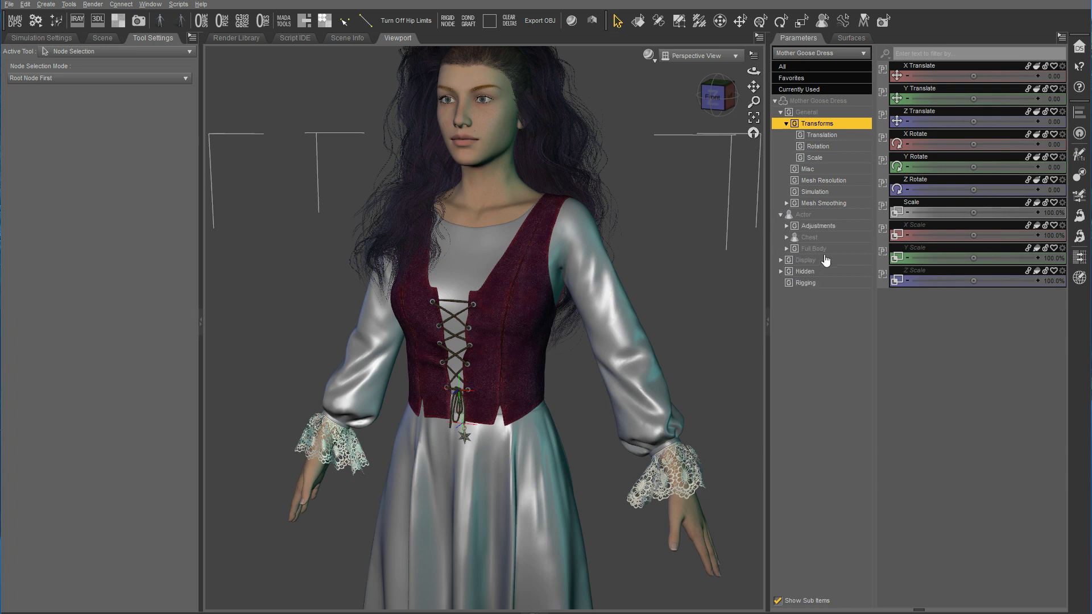
{"action": "left_click", "coordinate": [787, 225]}
{"action": "left_click", "coordinate": [833, 249]}
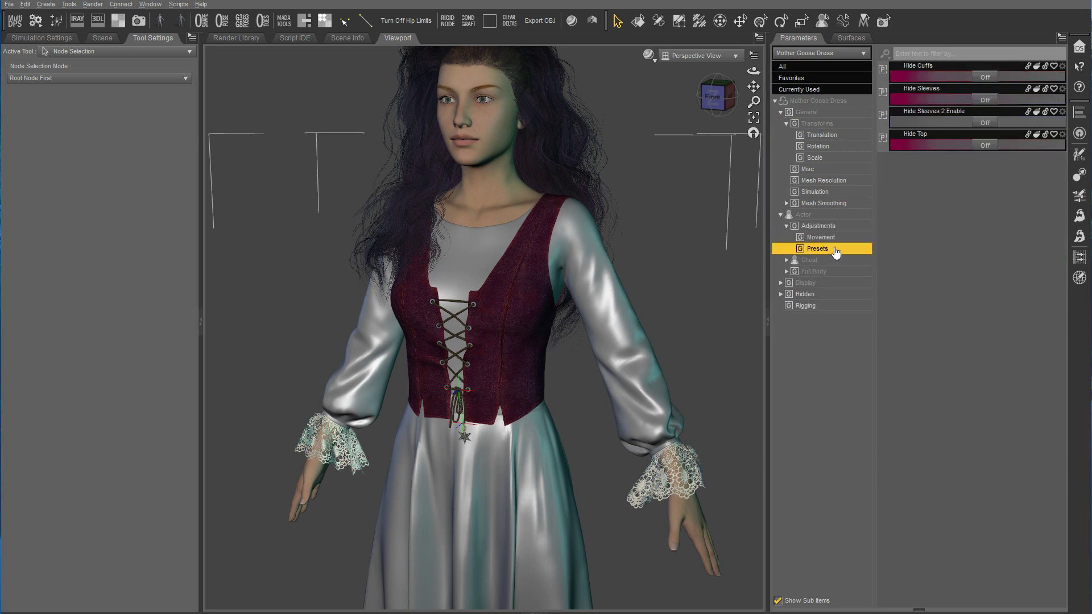
- Set Hide Sleeves 2 Enable's presentation content type to Modifier/Pose
{"action": "right_click", "coordinate": [884, 119]}
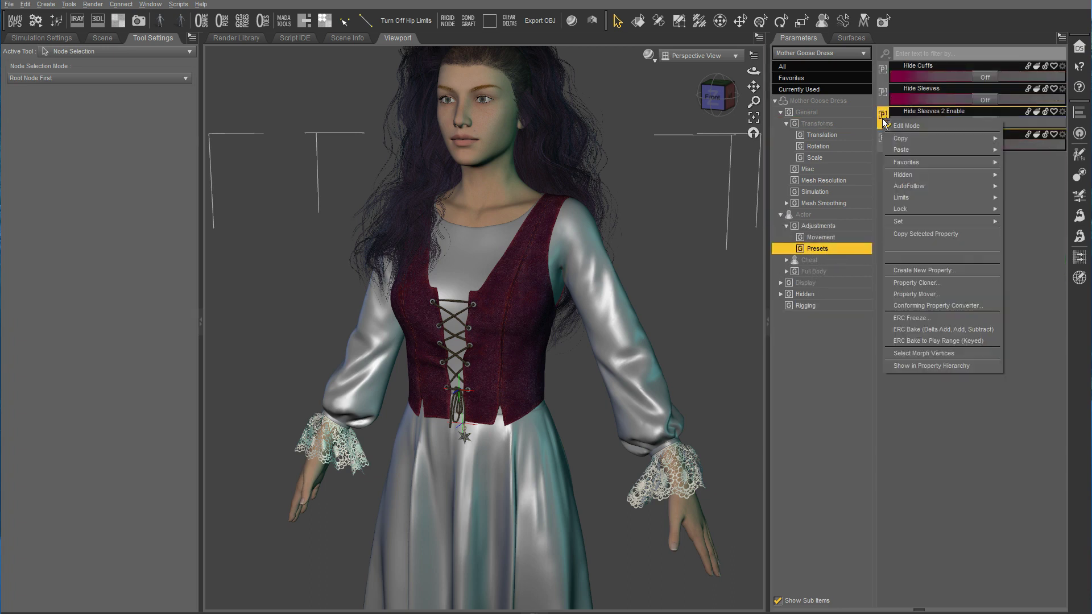
{"action": "mouse_move", "coordinate": [920, 222]}
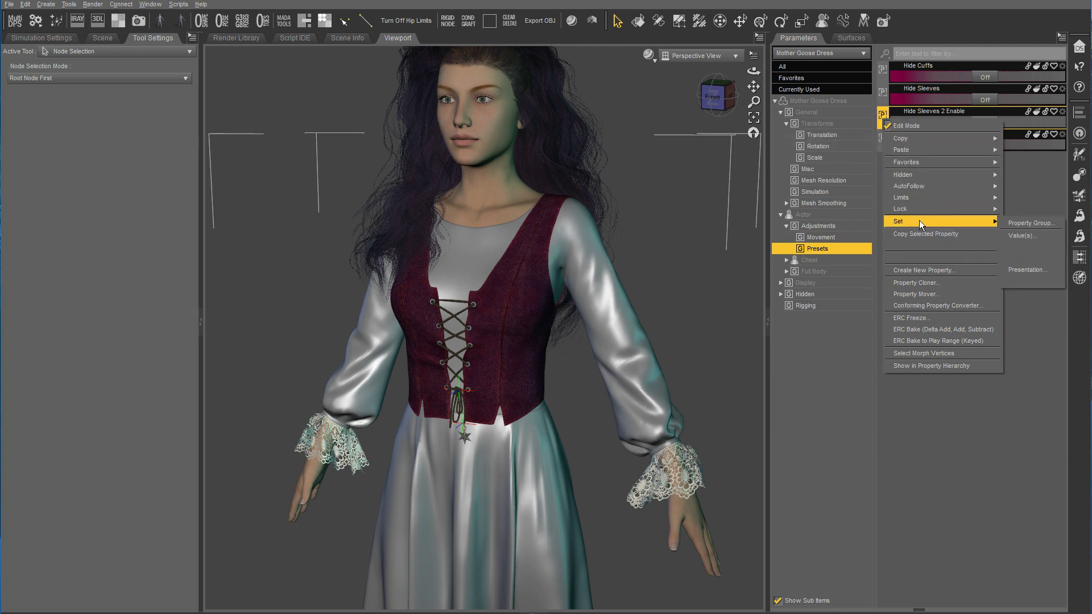
{"action": "left_click", "coordinate": [1030, 271]}
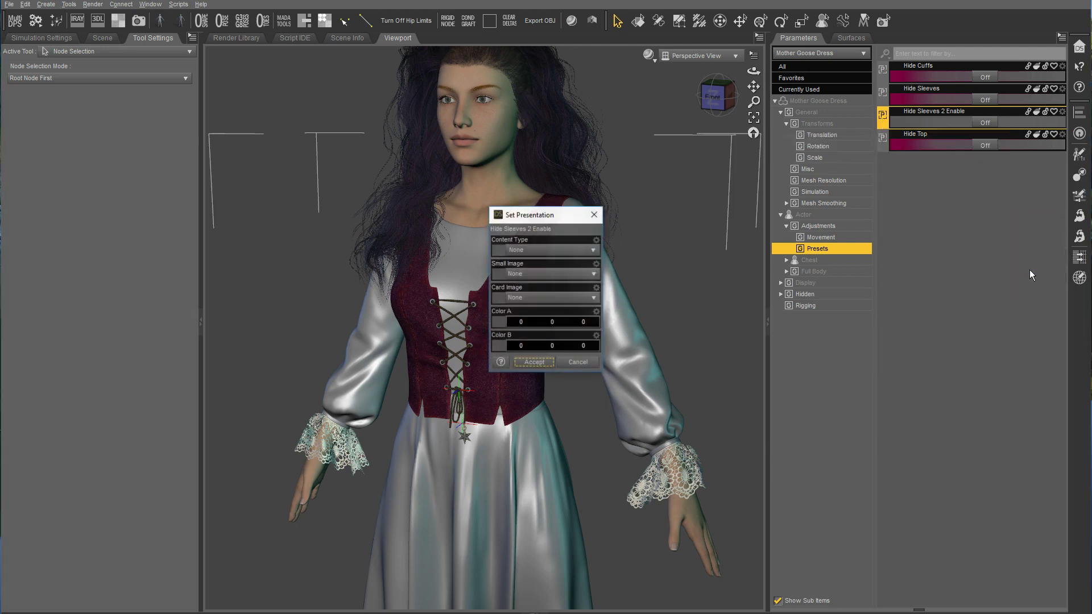
{"action": "left_click", "coordinate": [555, 252]}
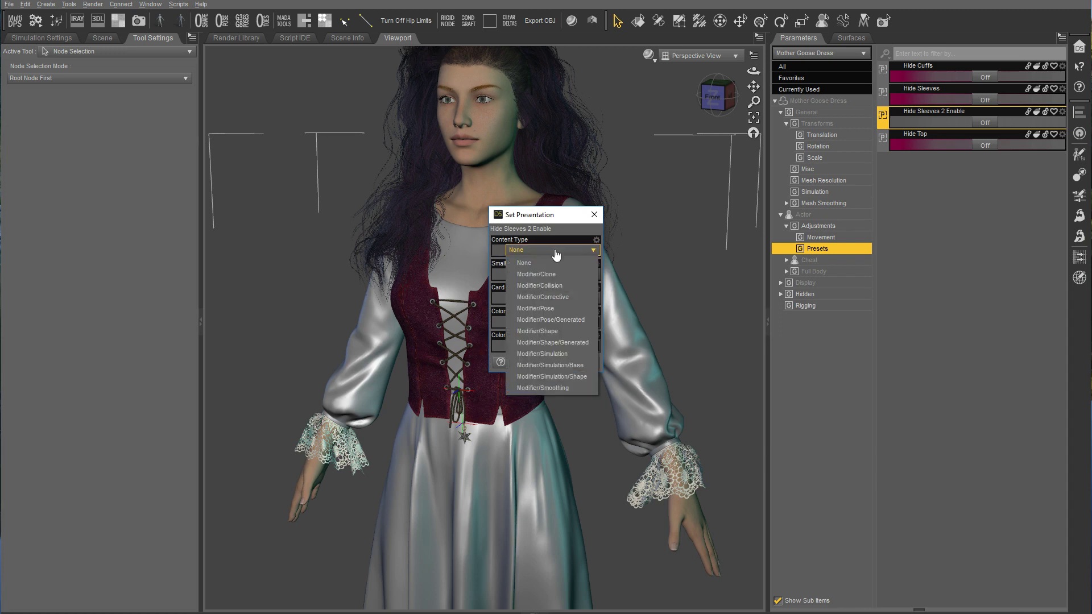
{"action": "left_click", "coordinate": [581, 307]}
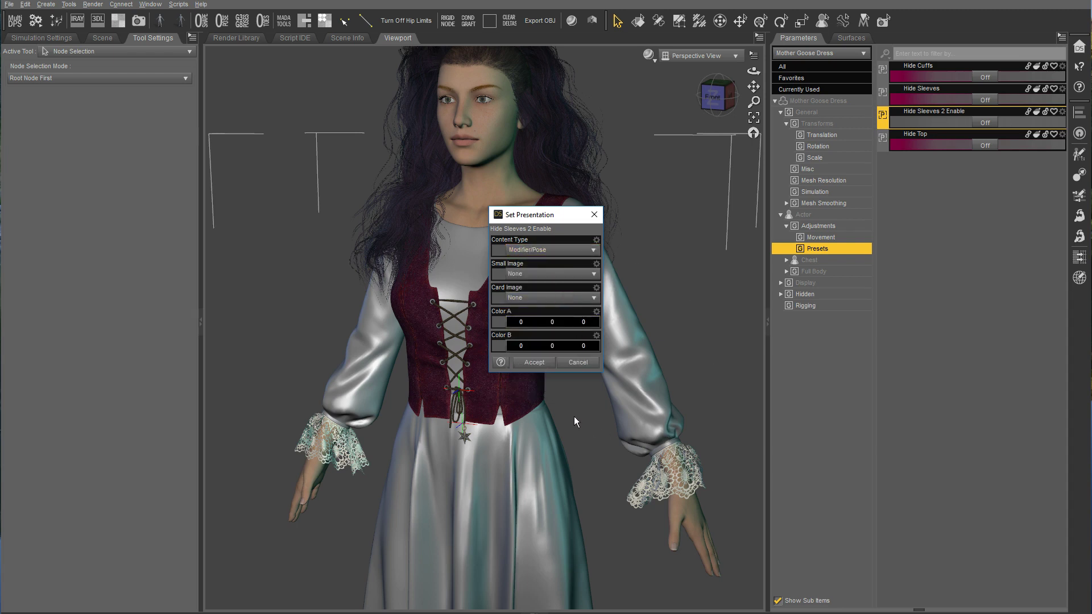
{"action": "left_click", "coordinate": [534, 362]}
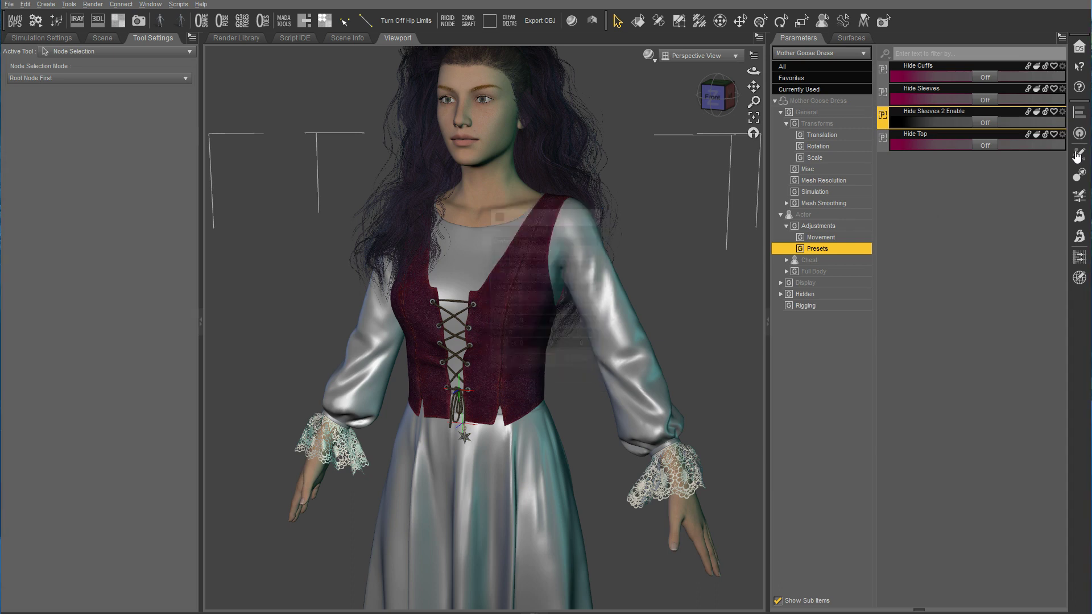
- Set Hide Sleeves 2 Enable's Color A to dark red in its Parameter Settings
{"action": "left_click", "coordinate": [1062, 111]}
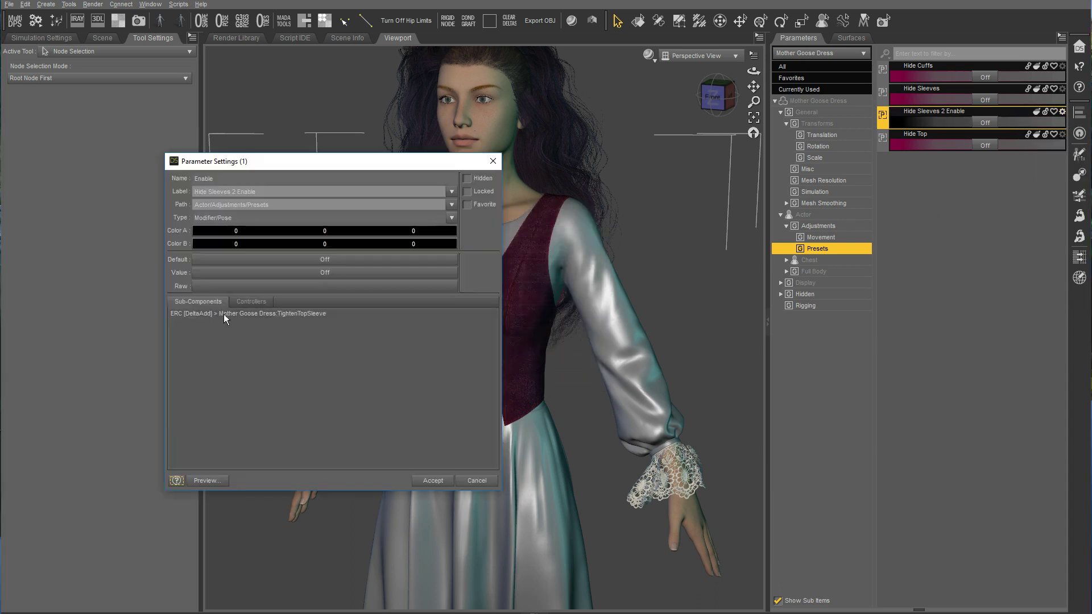
{"action": "left_click", "coordinate": [221, 232]}
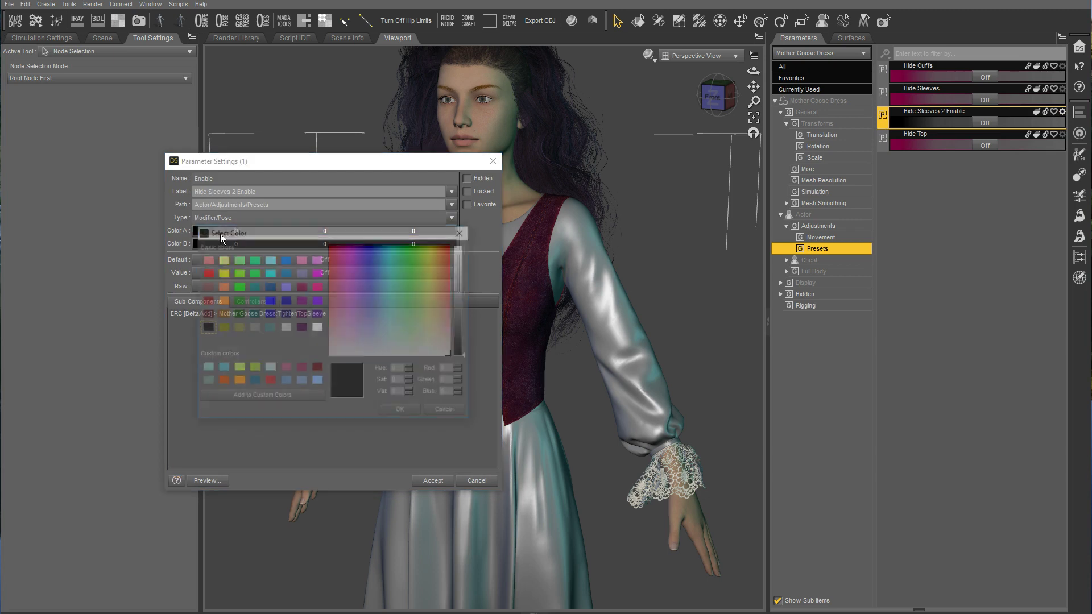
{"action": "left_click", "coordinate": [317, 369]}
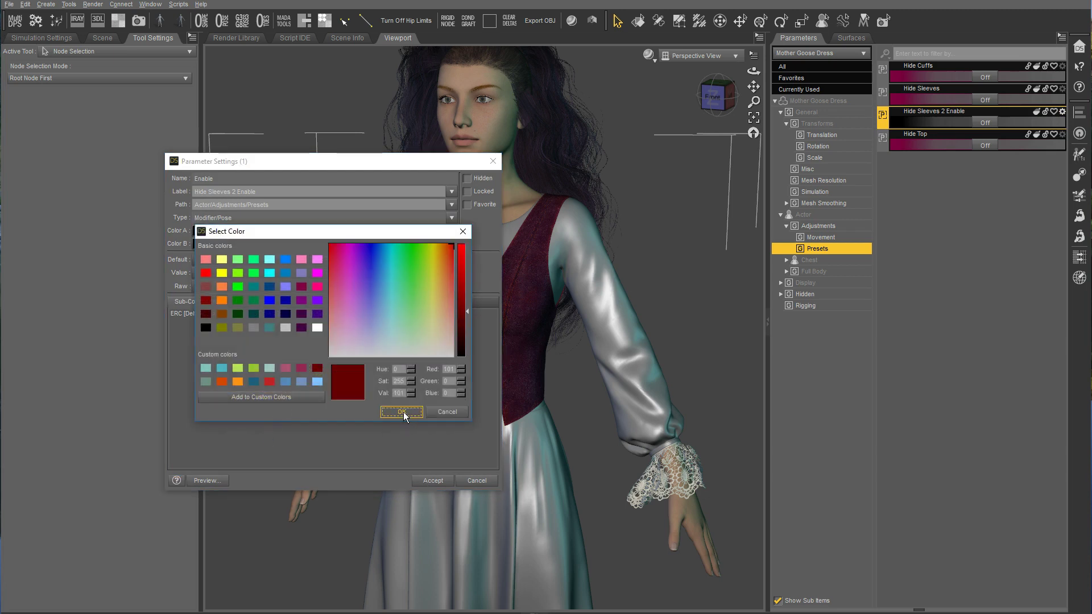
{"action": "left_click", "coordinate": [402, 412]}
{"action": "left_click", "coordinate": [433, 480]}
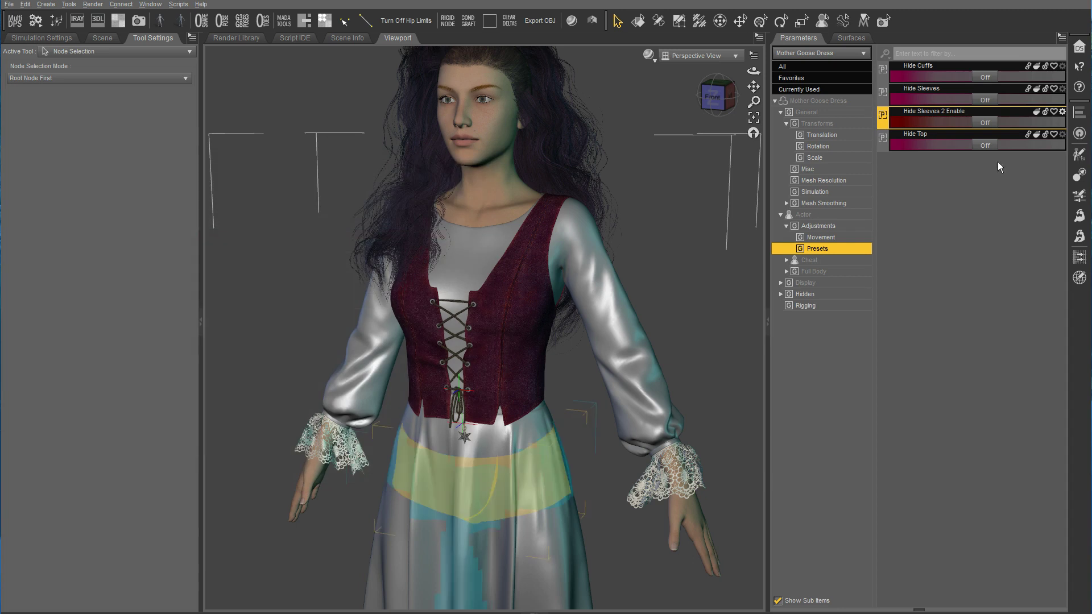